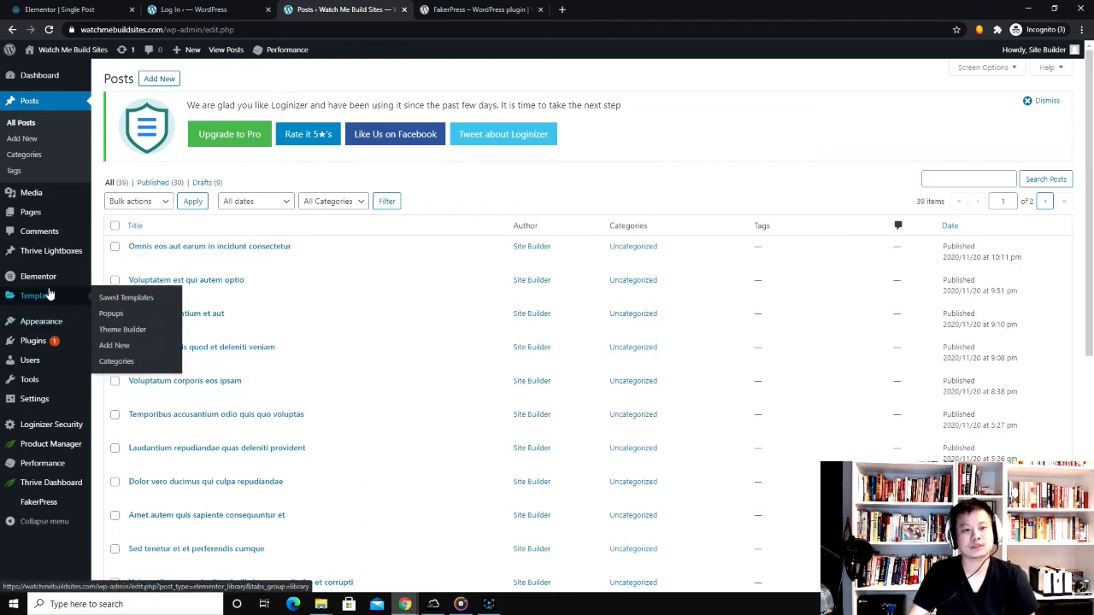
- Move the draft "Single Post with Related Posts" from the theme builder's Single Post templates to the trash
{"action": "mouse_move", "coordinate": [67, 282]}
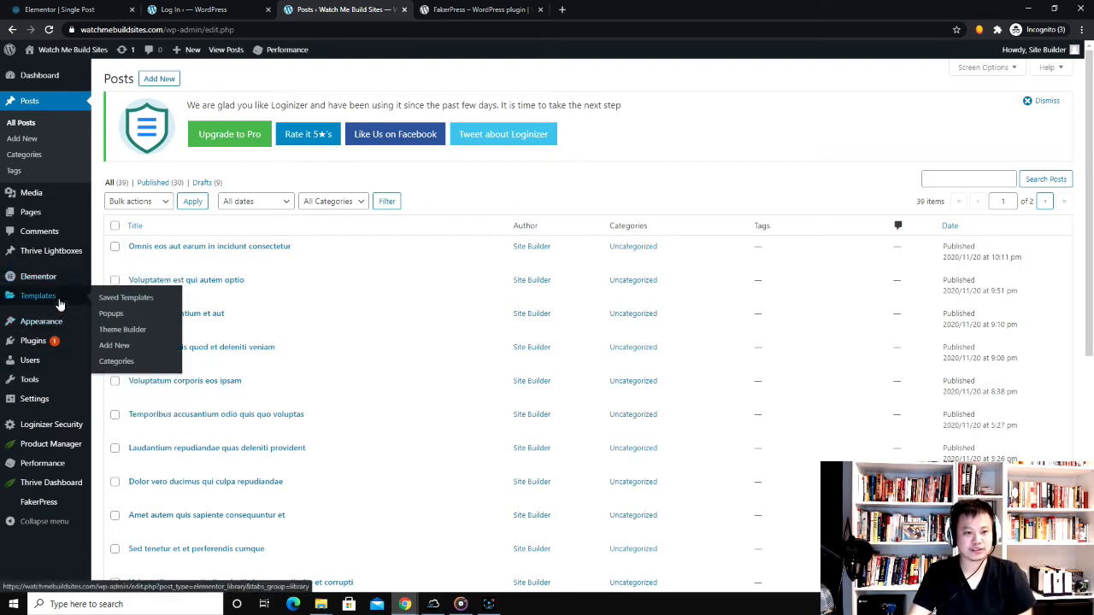
{"action": "left_click", "coordinate": [147, 297]}
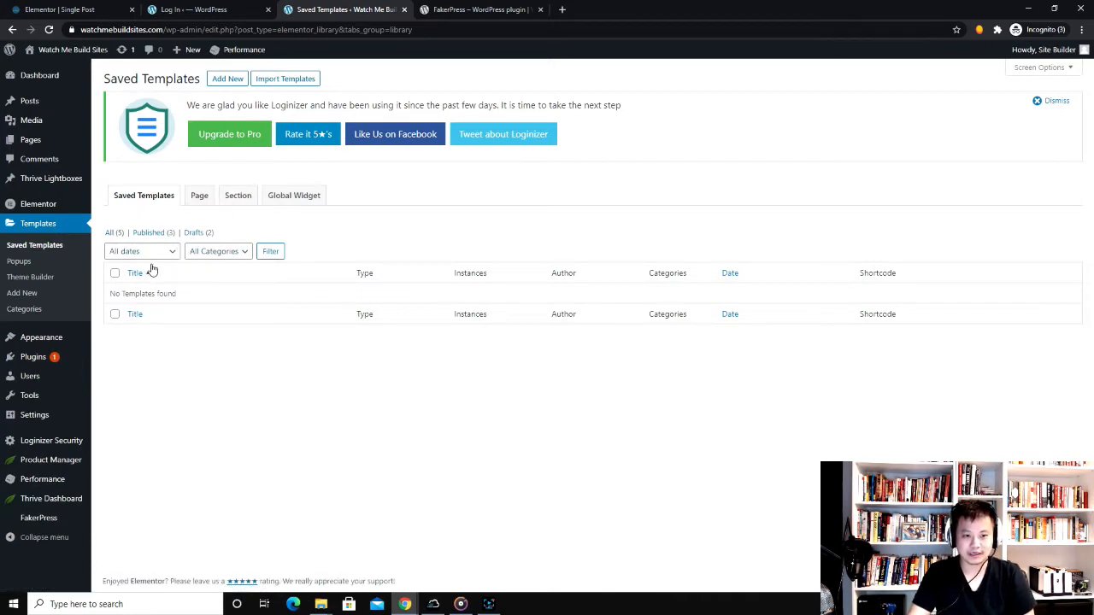
{"action": "left_click", "coordinate": [156, 234]}
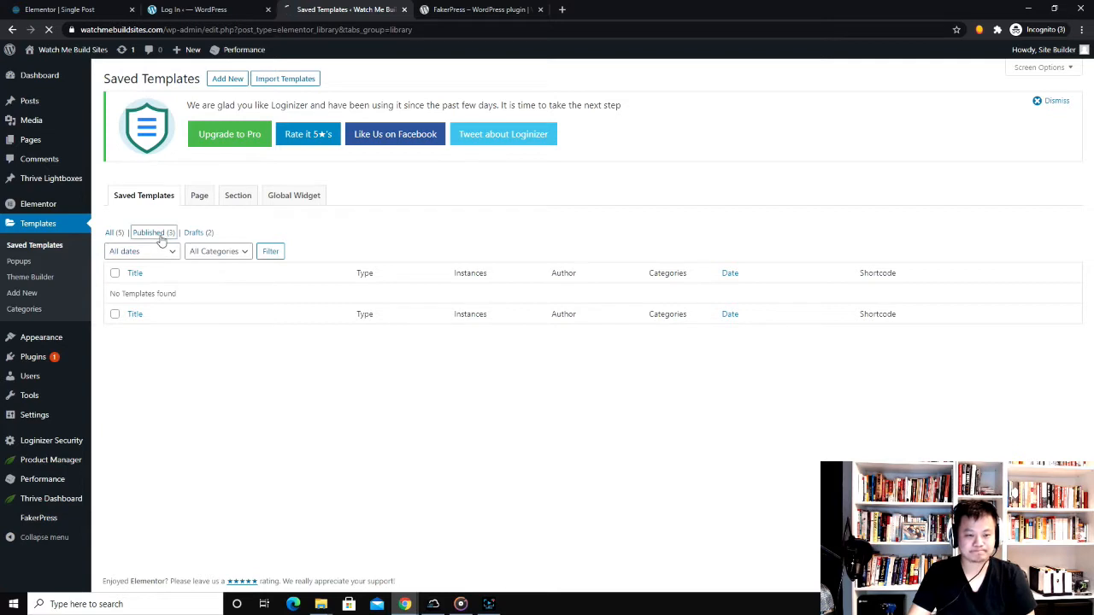
{"action": "left_click", "coordinate": [445, 198]}
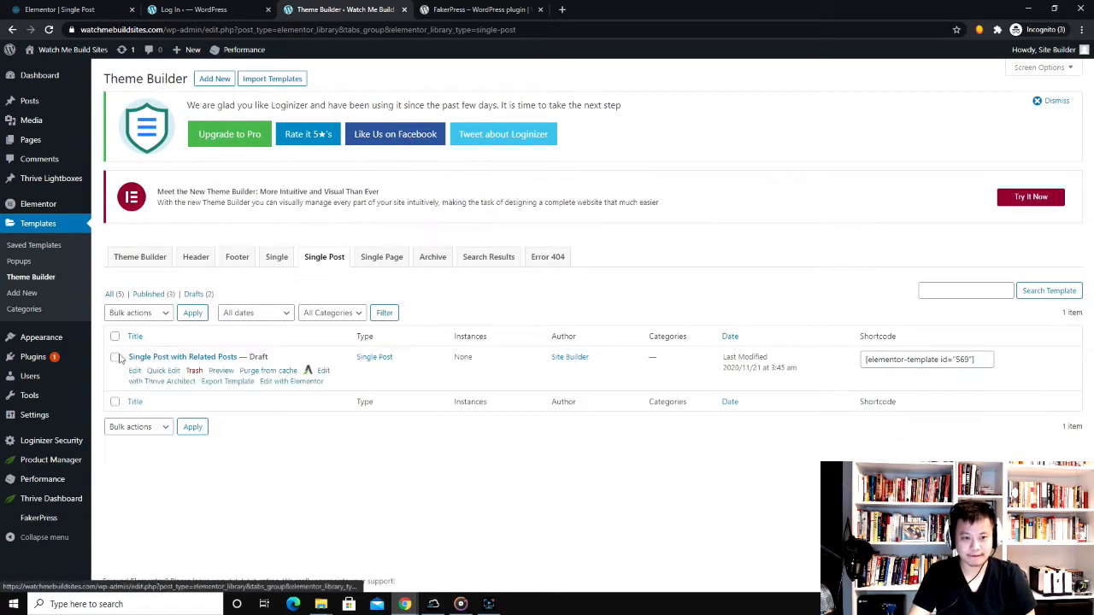
{"action": "left_click", "coordinate": [193, 374]}
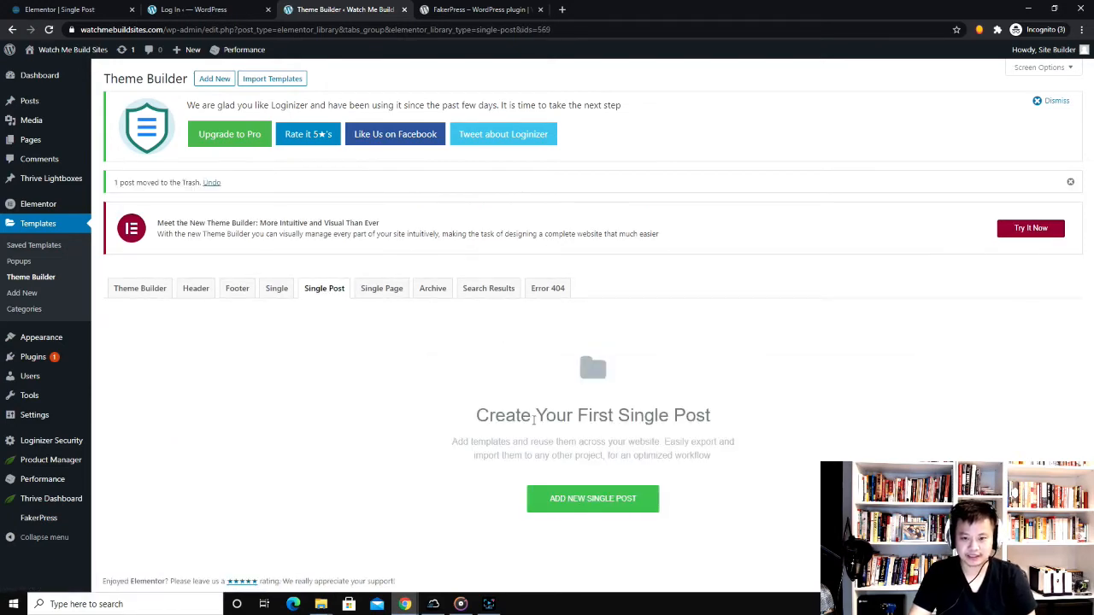
- Create a new Single Post template named "Single Post with Related Posts"
{"action": "left_click", "coordinate": [598, 499]}
{"action": "left_click", "coordinate": [649, 370]}
{"action": "type", "text": "S"}
{"action": "left_click", "coordinate": [615, 466]}
{"action": "key", "text": "Return"}
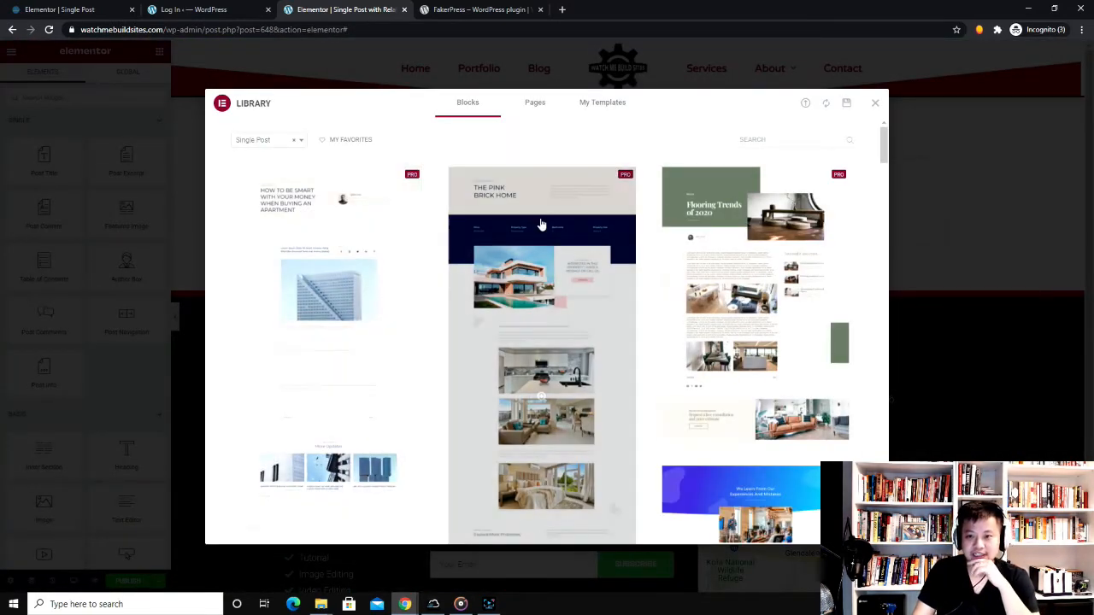
- Insert the single post block "How to Be Invisible Online Without Going Off the Grid" from the template library
{"action": "scroll", "coordinate": [537, 225], "scroll_direction": "down", "scroll_amount": 5}
{"action": "scroll", "coordinate": [611, 276], "scroll_direction": "down", "scroll_amount": 10}
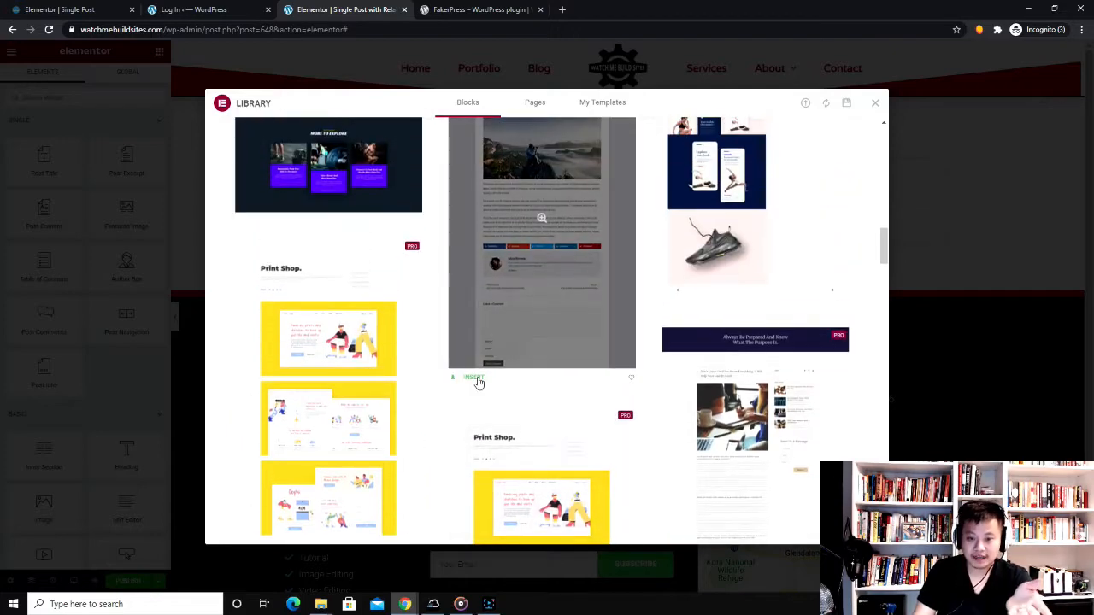
{"action": "scroll", "coordinate": [552, 288], "scroll_direction": "down", "scroll_amount": 8}
{"action": "scroll", "coordinate": [517, 311], "scroll_direction": "up", "scroll_amount": 9}
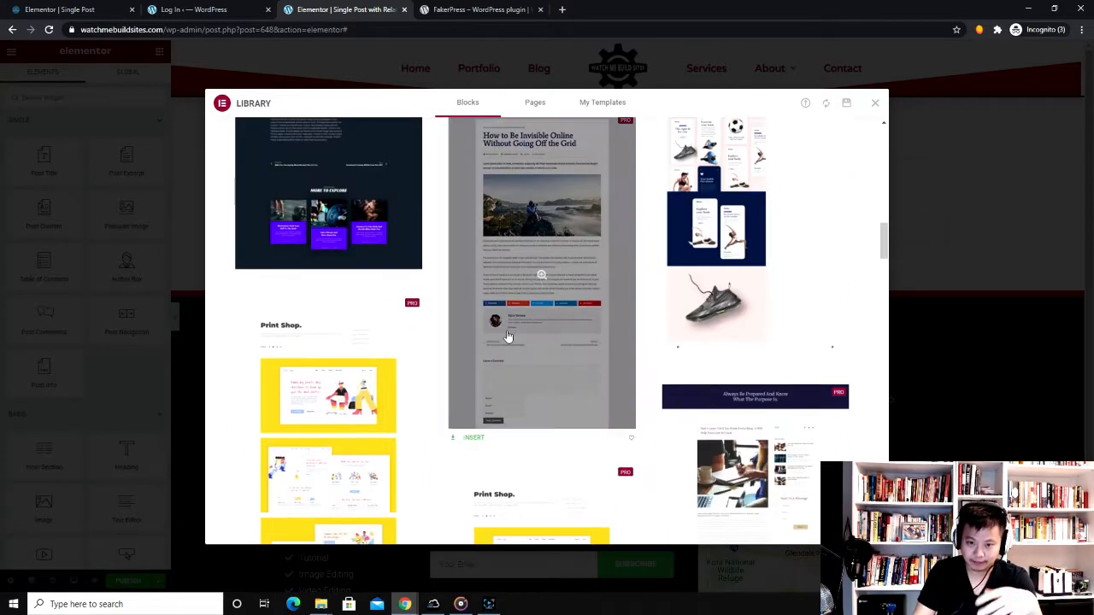
{"action": "left_click", "coordinate": [472, 434]}
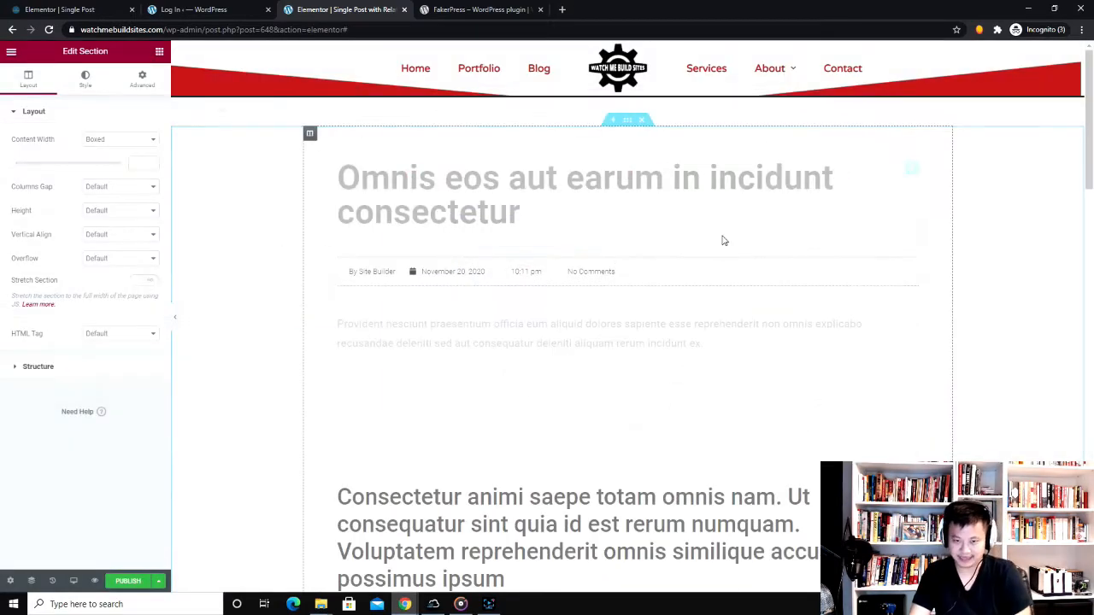
- Examine the inserted post layout from the title and post content down to the share buttons and author box
{"action": "scroll", "coordinate": [660, 183], "scroll_direction": "down", "scroll_amount": 5}
{"action": "scroll", "coordinate": [659, 182], "scroll_direction": "down", "scroll_amount": 5}
{"action": "scroll", "coordinate": [405, 291], "scroll_direction": "up", "scroll_amount": 10}
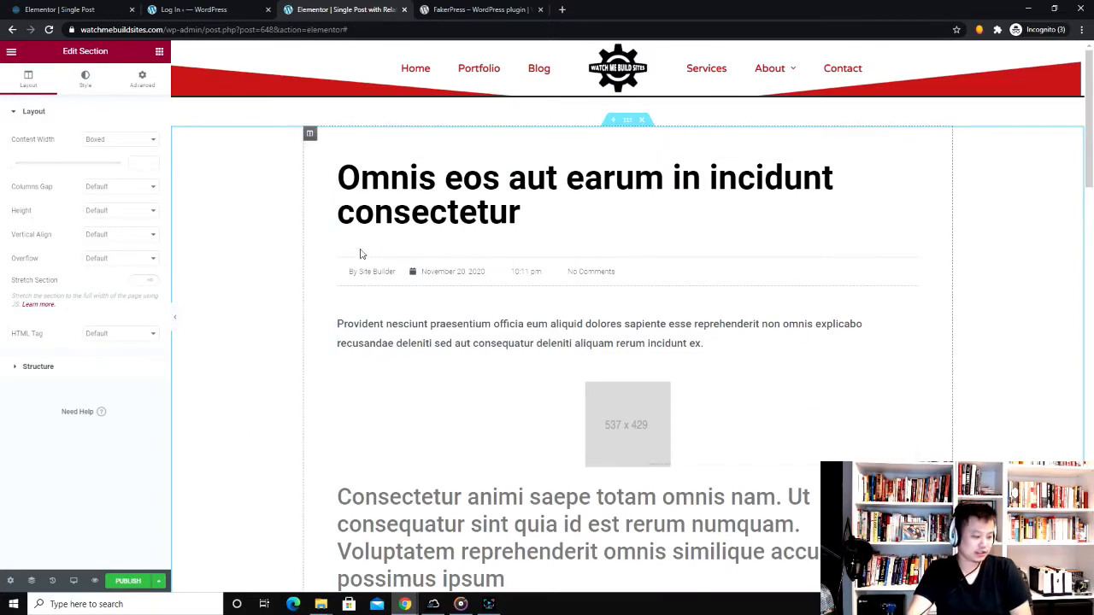
{"action": "scroll", "coordinate": [540, 350], "scroll_direction": "down", "scroll_amount": 1}
{"action": "scroll", "coordinate": [540, 350], "scroll_direction": "down", "scroll_amount": 6}
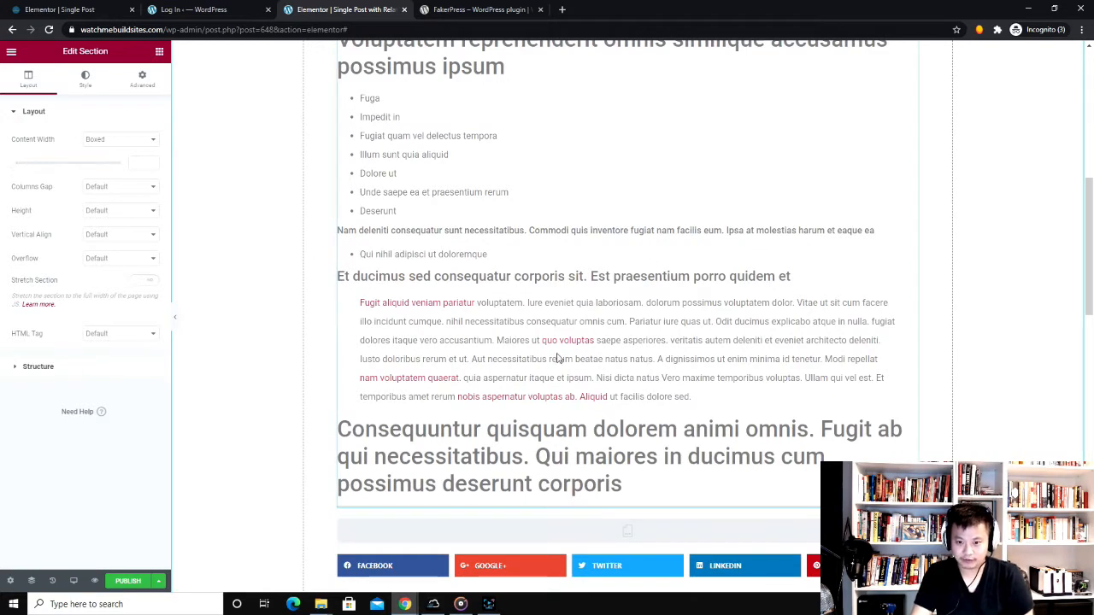
{"action": "scroll", "coordinate": [556, 356], "scroll_direction": "down", "scroll_amount": 2}
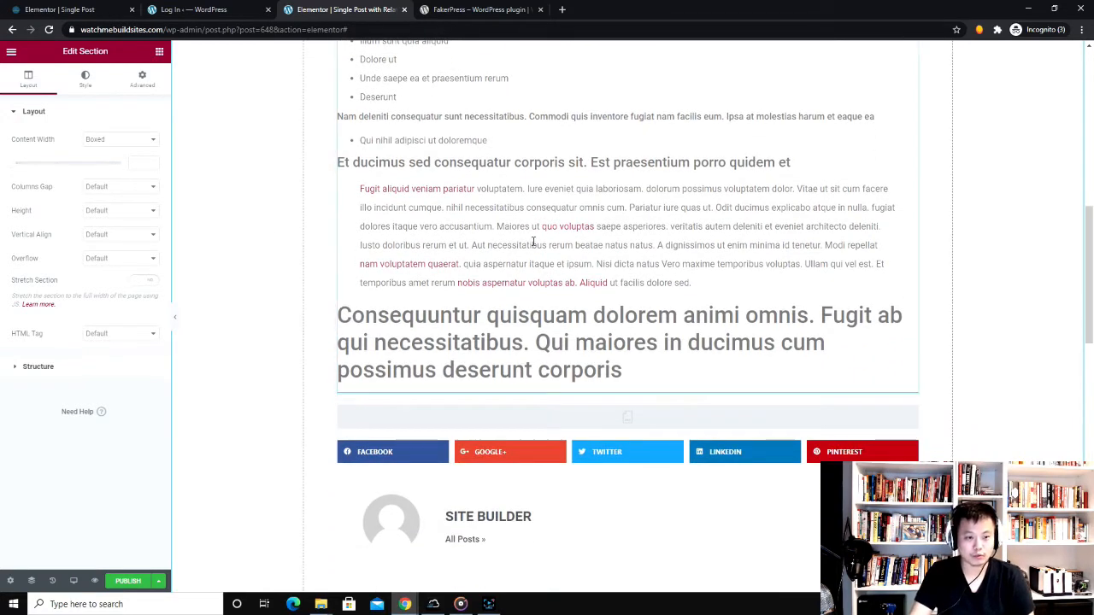
{"action": "scroll", "coordinate": [900, 344], "scroll_direction": "up", "scroll_amount": 6}
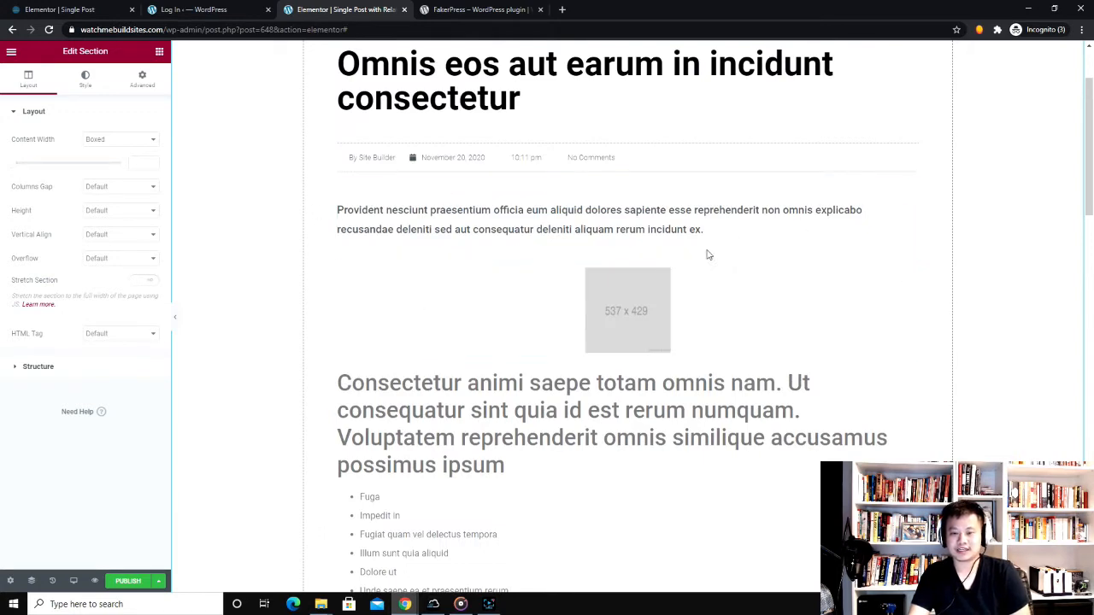
{"action": "scroll", "coordinate": [740, 342], "scroll_direction": "down", "scroll_amount": 6}
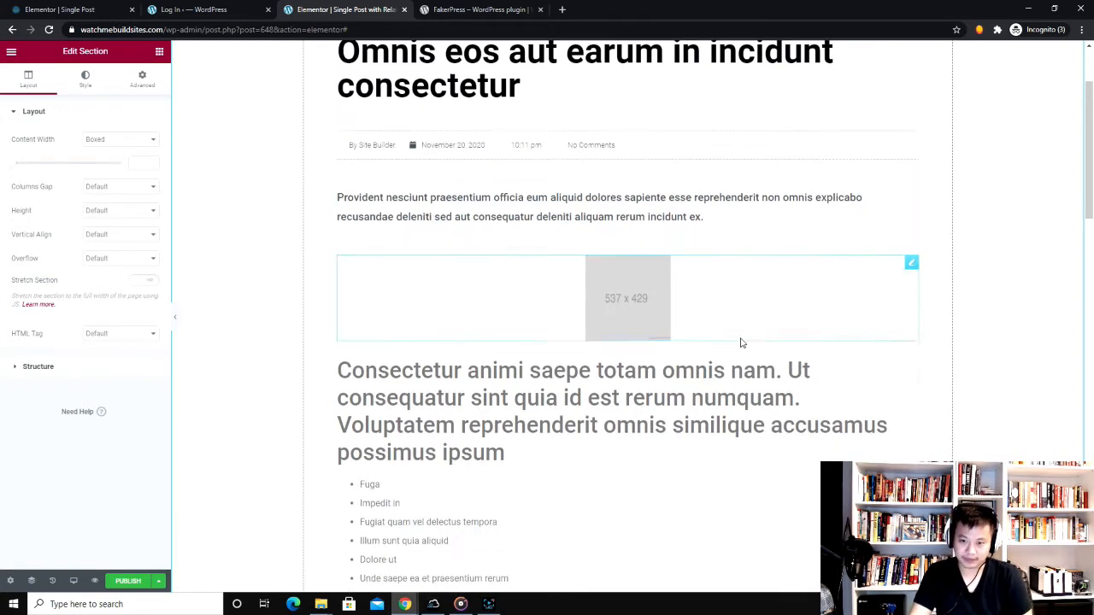
{"action": "scroll", "coordinate": [442, 237], "scroll_direction": "up", "scroll_amount": 3}
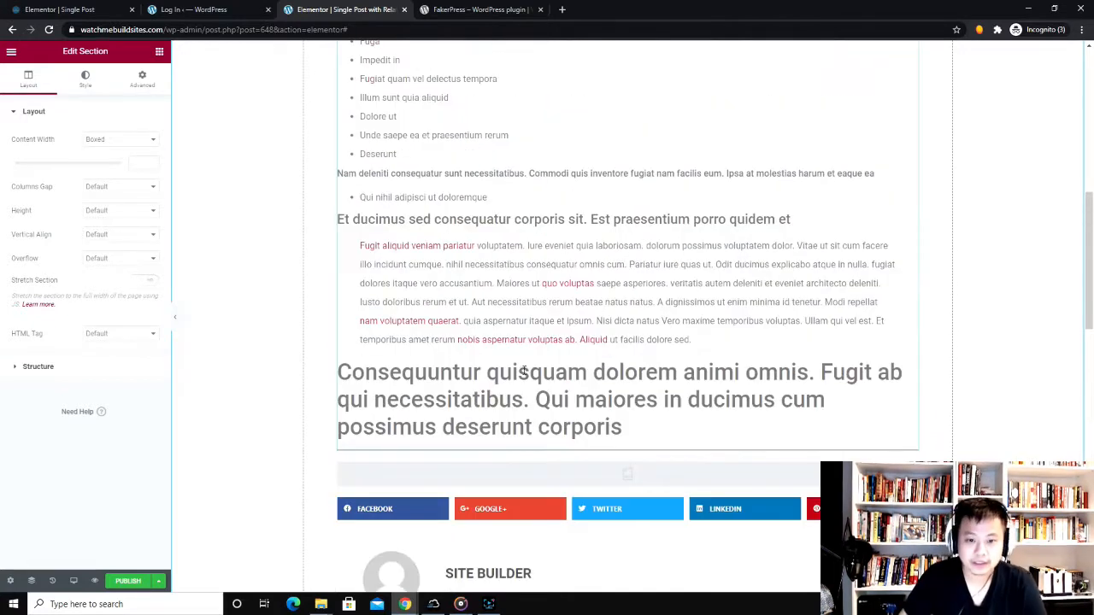
- Find the Posts widget and place it between the author box and the previous/next post navigation
{"action": "scroll", "coordinate": [522, 476], "scroll_direction": "down", "scroll_amount": 3}
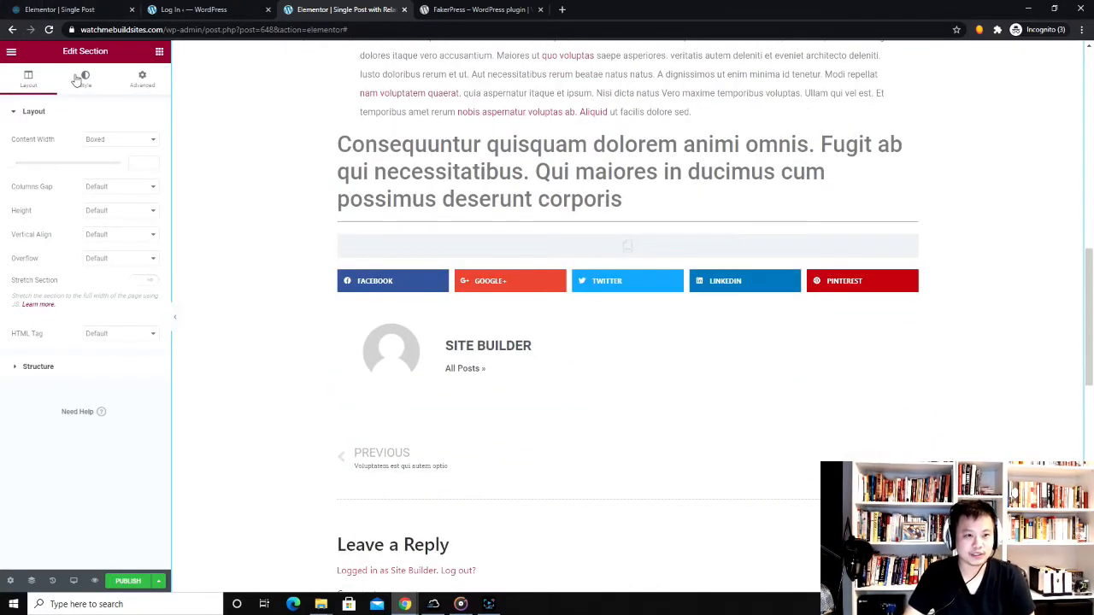
{"action": "left_click", "coordinate": [157, 53]}
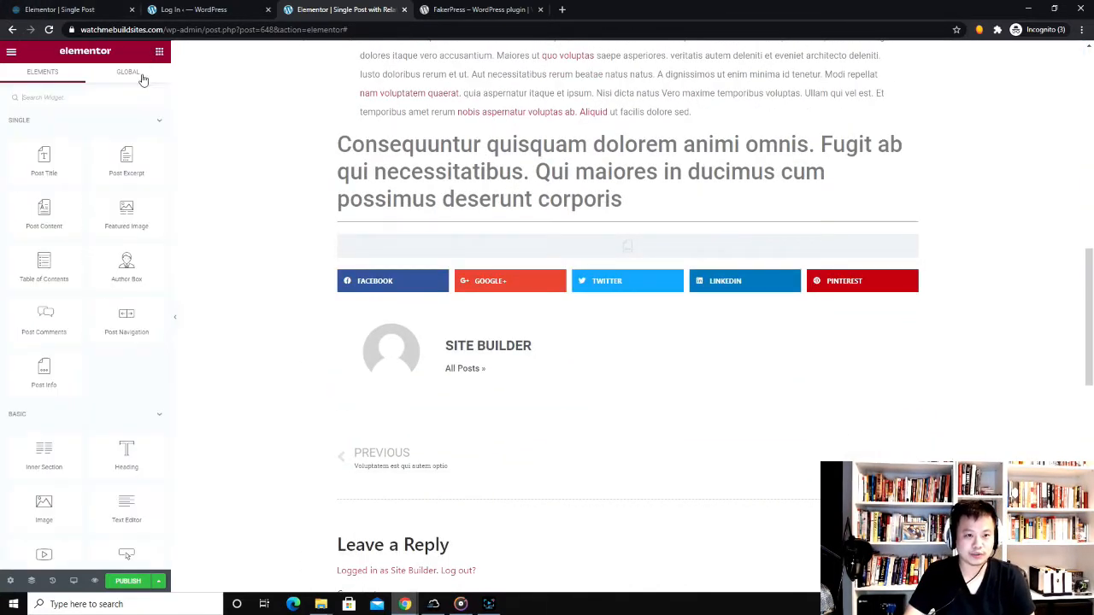
{"action": "left_click", "coordinate": [101, 97]}
{"action": "type", "text": "posts"}
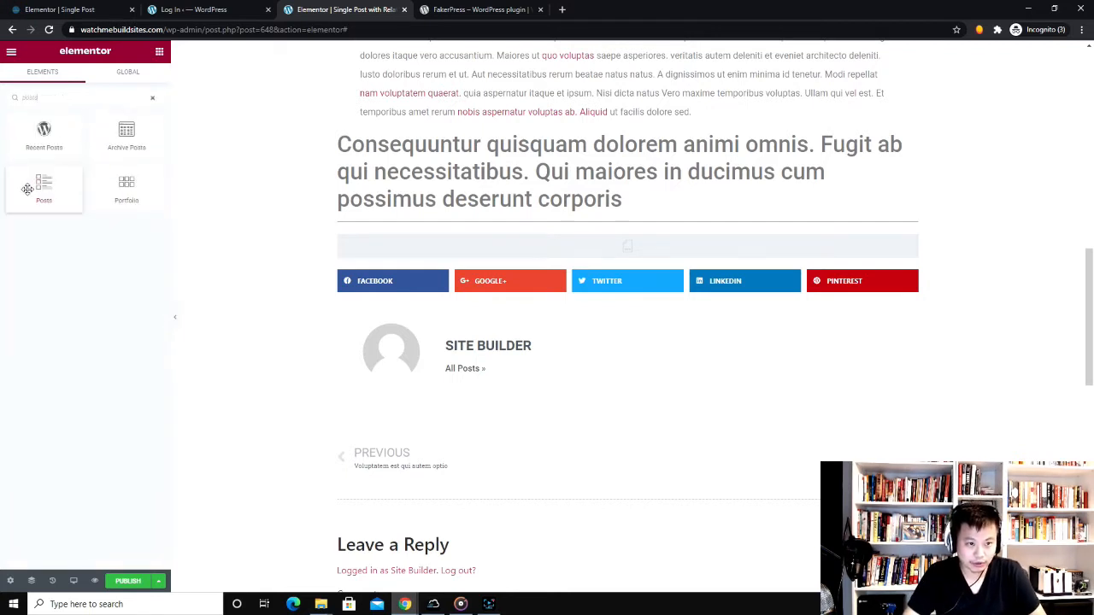
{"action": "left_click_drag", "start_coordinate": [44, 188], "coordinate": [520, 418]}
{"action": "scroll", "coordinate": [513, 410], "scroll_direction": "down", "scroll_amount": 2}
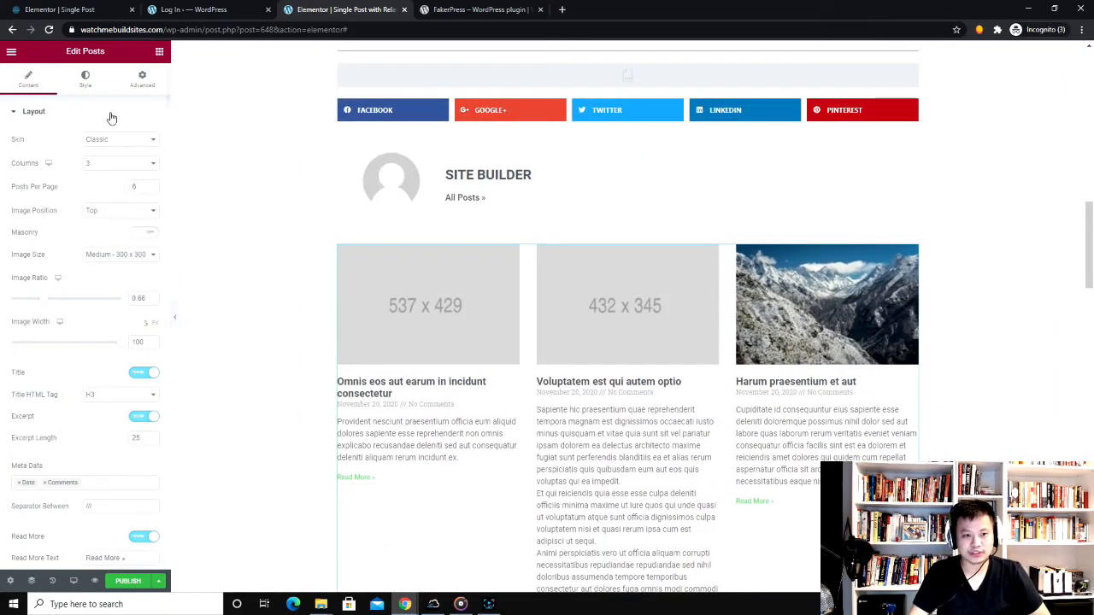
- Set the Posts widget's image size to Thumbnail and its number of columns to 2
{"action": "scroll", "coordinate": [878, 348], "scroll_direction": "down", "scroll_amount": 1}
{"action": "scroll", "coordinate": [877, 349], "scroll_direction": "down", "scroll_amount": 3}
{"action": "scroll", "coordinate": [254, 245], "scroll_direction": "up", "scroll_amount": 5}
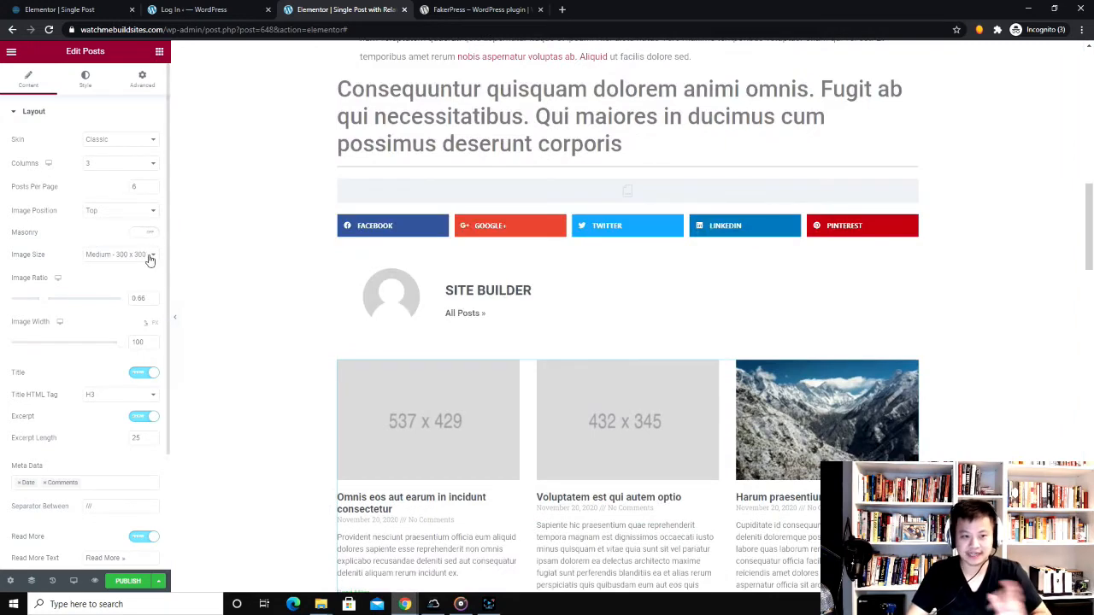
{"action": "left_click", "coordinate": [149, 256]}
{"action": "left_click", "coordinate": [111, 266]}
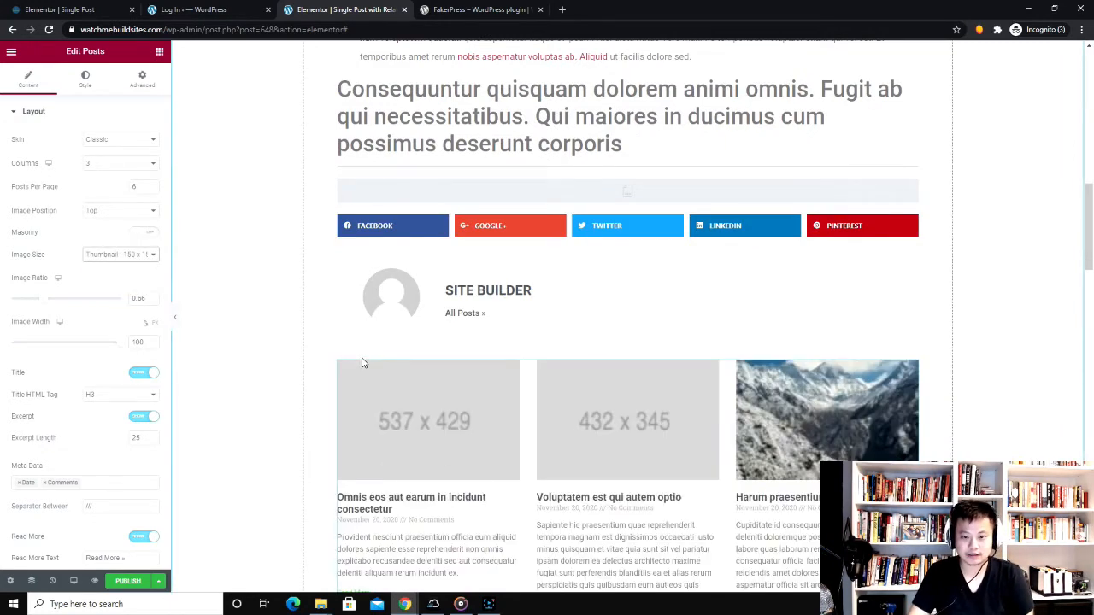
{"action": "scroll", "coordinate": [251, 250], "scroll_direction": "down", "scroll_amount": 3}
{"action": "left_click", "coordinate": [126, 164]}
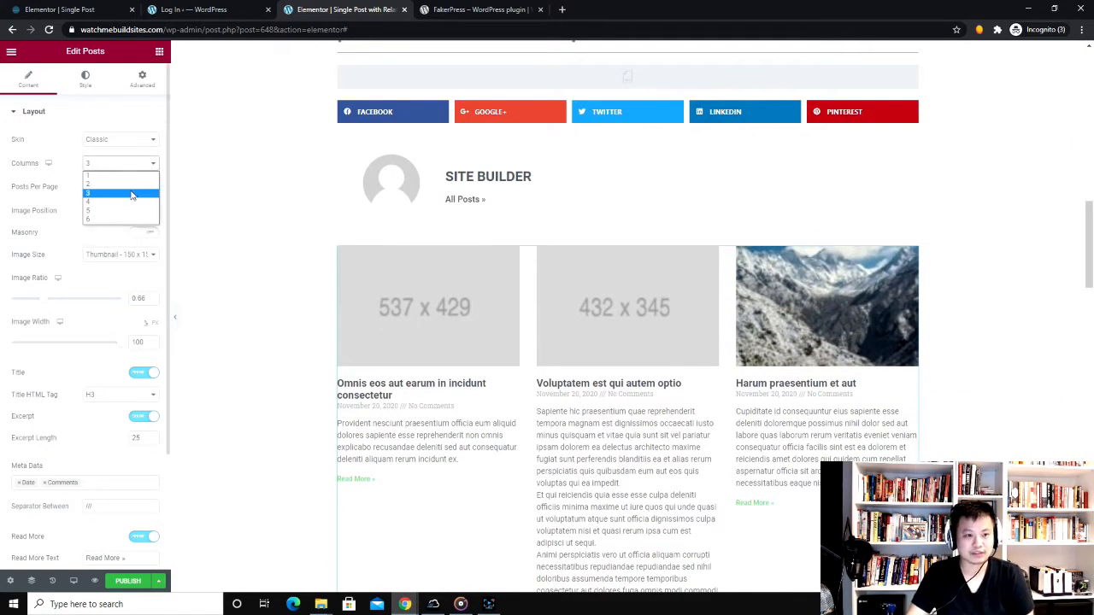
{"action": "left_click", "coordinate": [128, 184]}
- Try the Masonry layout on the Posts widget and turn it off again
{"action": "scroll", "coordinate": [136, 191], "scroll_direction": "down", "scroll_amount": 1}
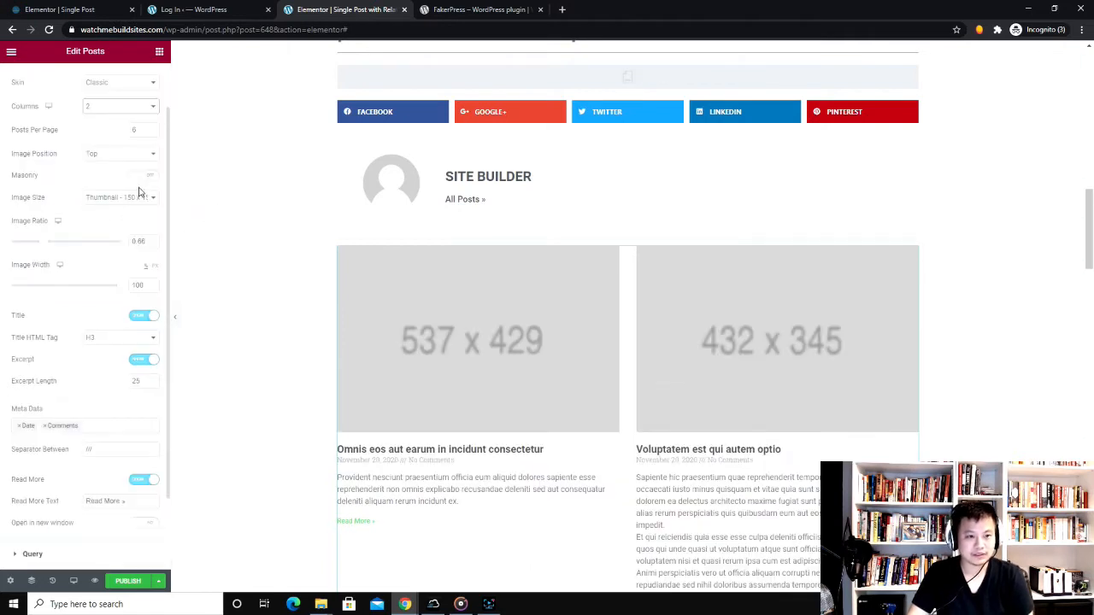
{"action": "left_click", "coordinate": [143, 176]}
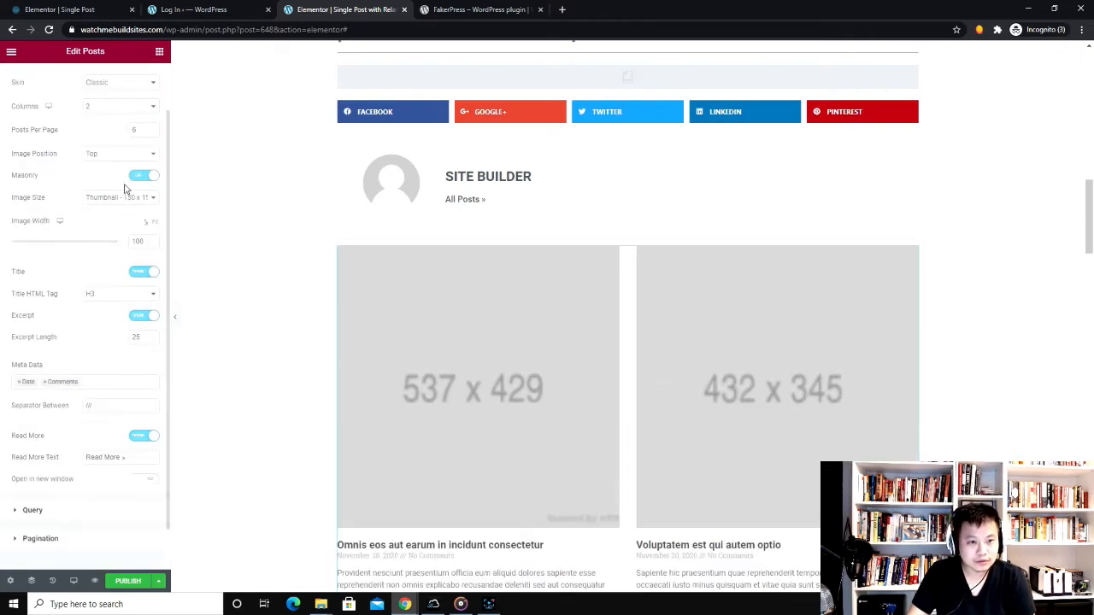
{"action": "left_click", "coordinate": [138, 176]}
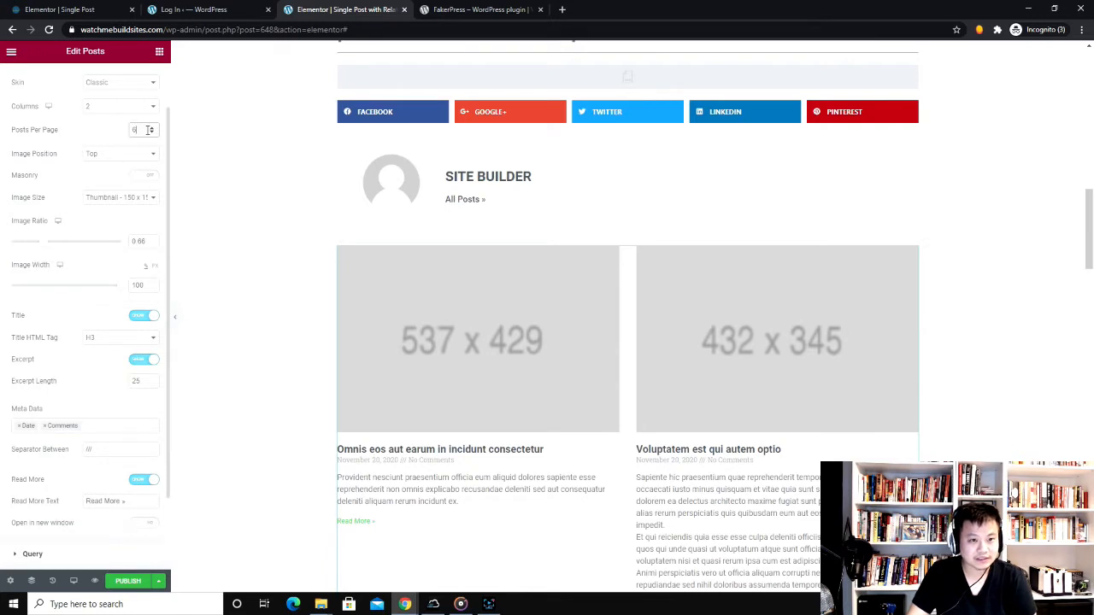
- Try the Cards skin on the Posts widget and return to the Classic skin
{"action": "left_click", "coordinate": [139, 83]}
{"action": "left_click", "coordinate": [142, 105]}
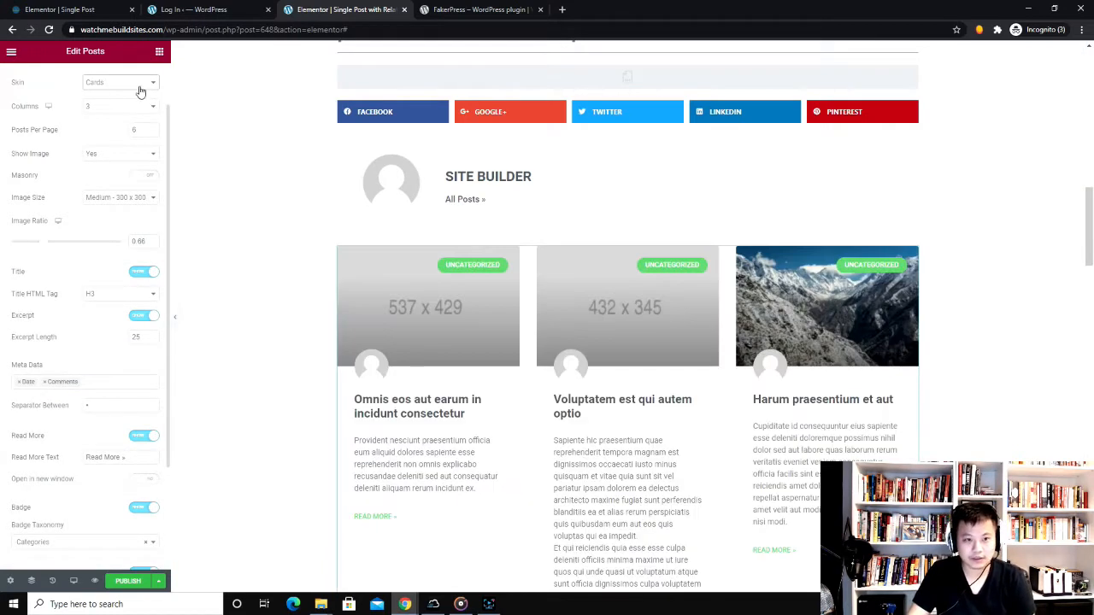
{"action": "left_click", "coordinate": [139, 85]}
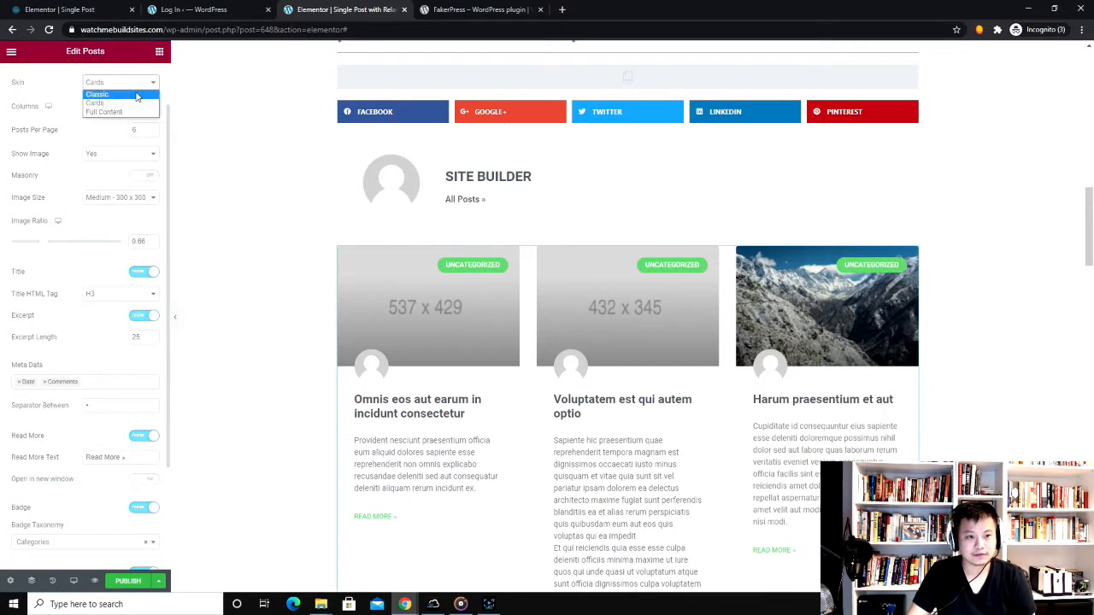
{"action": "left_click", "coordinate": [134, 95]}
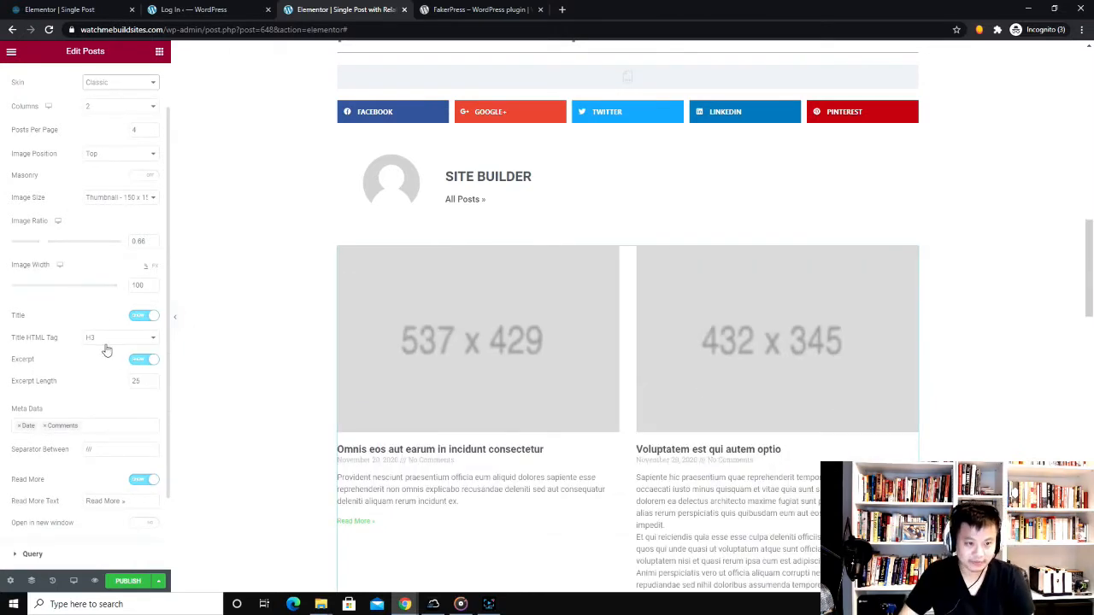
- Set the title HTML tag of the listed posts to H6
{"action": "left_click", "coordinate": [116, 339]}
{"action": "left_click", "coordinate": [120, 395]}
{"action": "scroll", "coordinate": [300, 322], "scroll_direction": "down", "scroll_amount": 1}
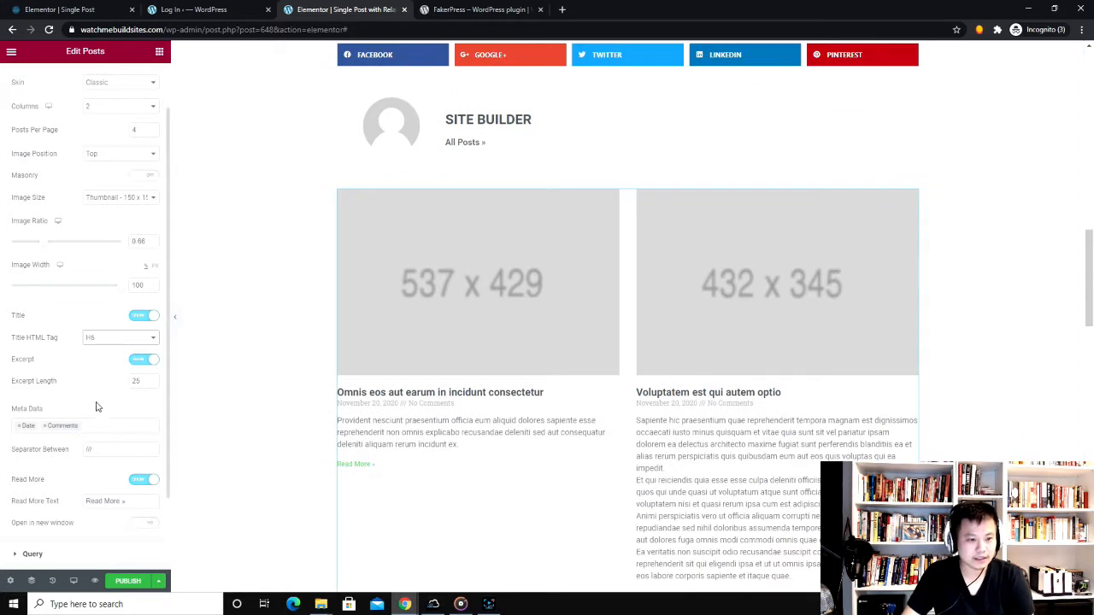
- Remove Comments from the Posts widget's meta data and check the listed posts in the layout
{"action": "scroll", "coordinate": [94, 399], "scroll_direction": "down", "scroll_amount": 1}
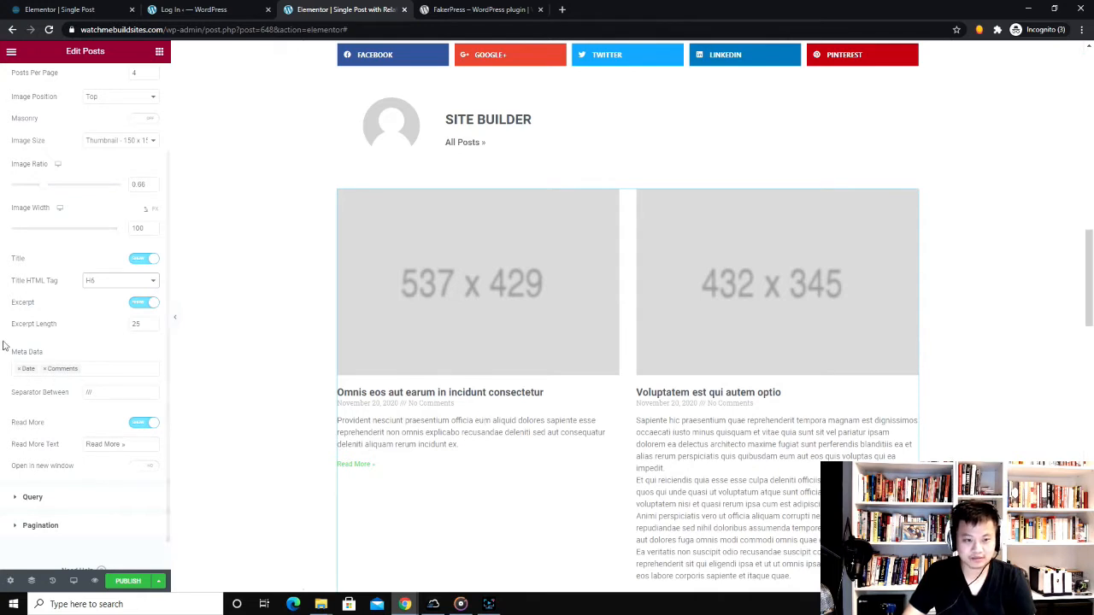
{"action": "left_click", "coordinate": [45, 370]}
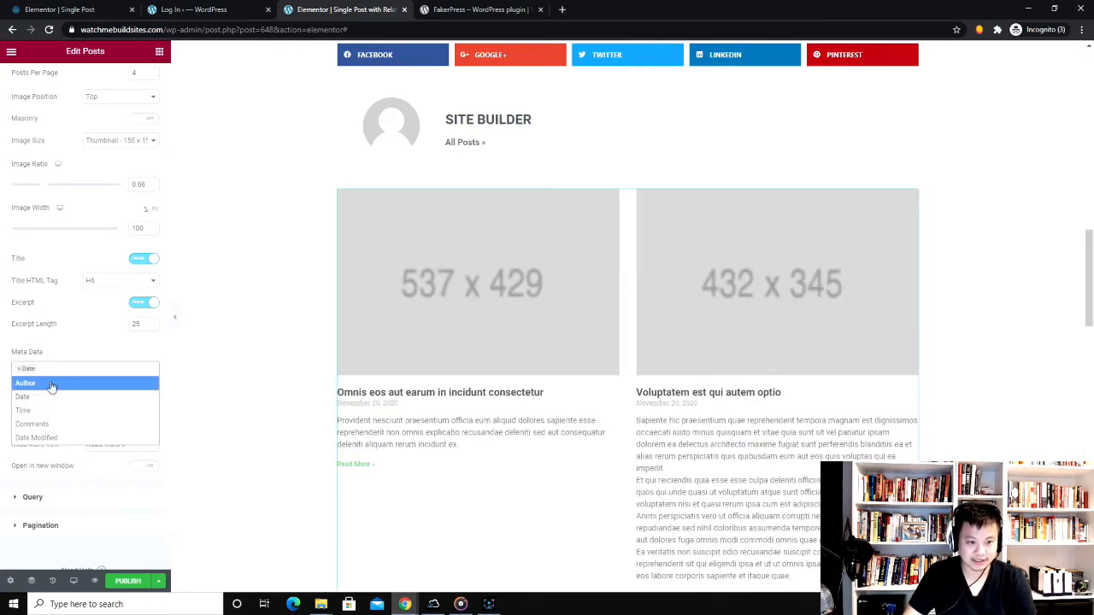
{"action": "left_click", "coordinate": [68, 348]}
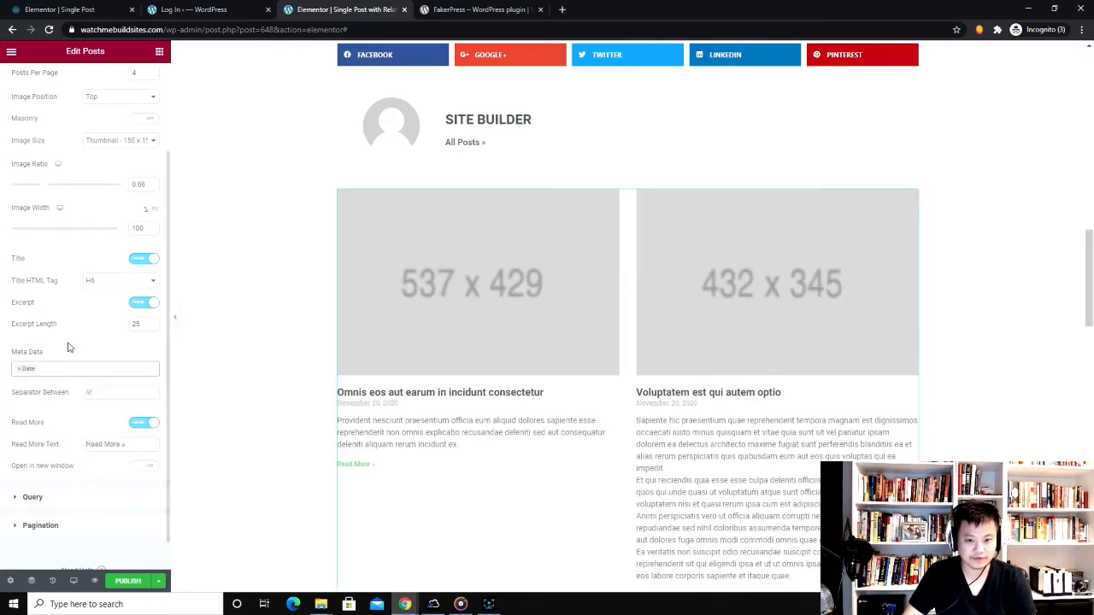
{"action": "left_click", "coordinate": [17, 370]}
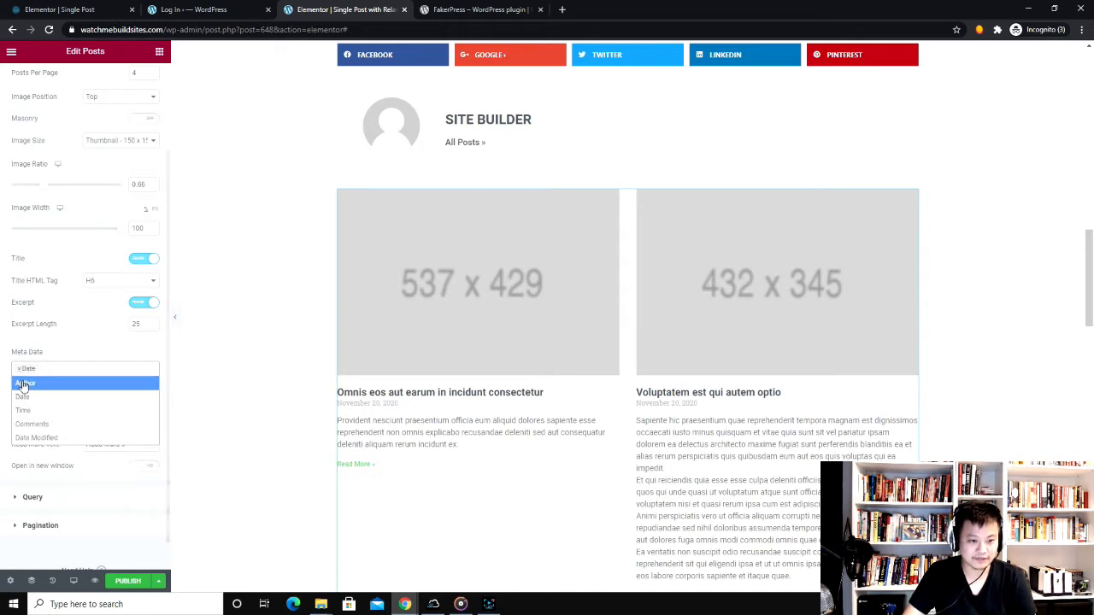
{"action": "left_click", "coordinate": [83, 337]}
{"action": "scroll", "coordinate": [82, 341], "scroll_direction": "down", "scroll_amount": 1}
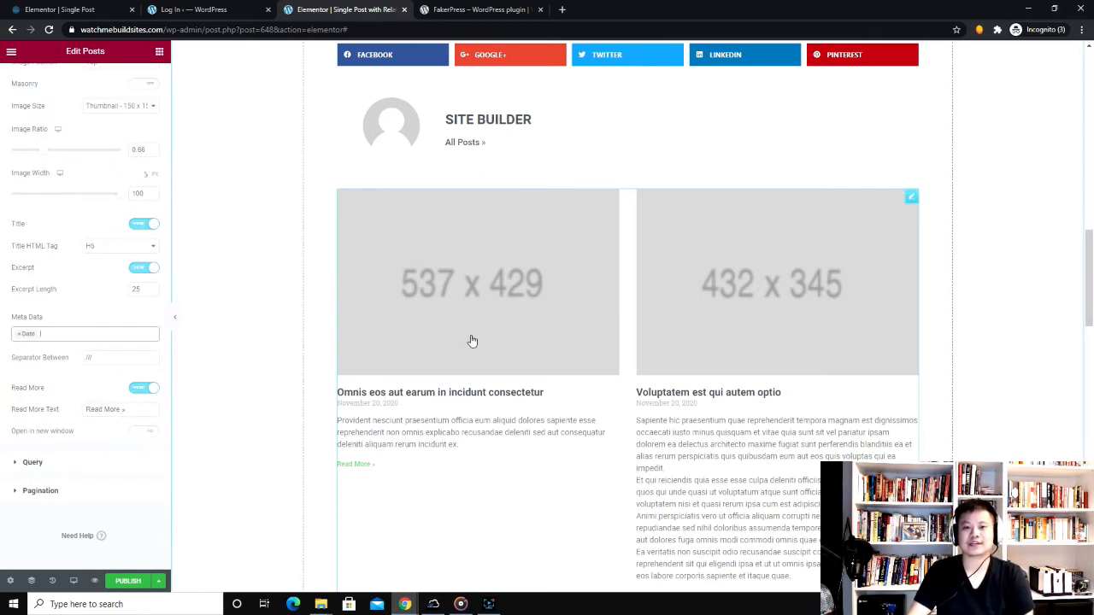
{"action": "scroll", "coordinate": [587, 268], "scroll_direction": "down", "scroll_amount": 8}
{"action": "scroll", "coordinate": [340, 282], "scroll_direction": "up", "scroll_amount": 4}
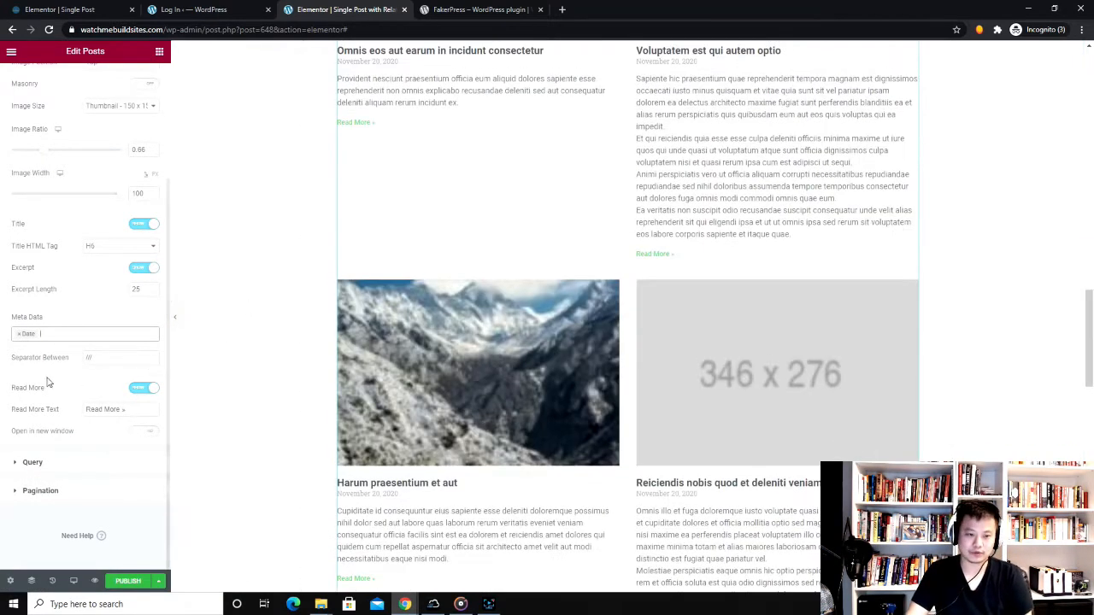
- Set the source of the Posts widget's query to Related
{"action": "left_click", "coordinate": [7, 466]}
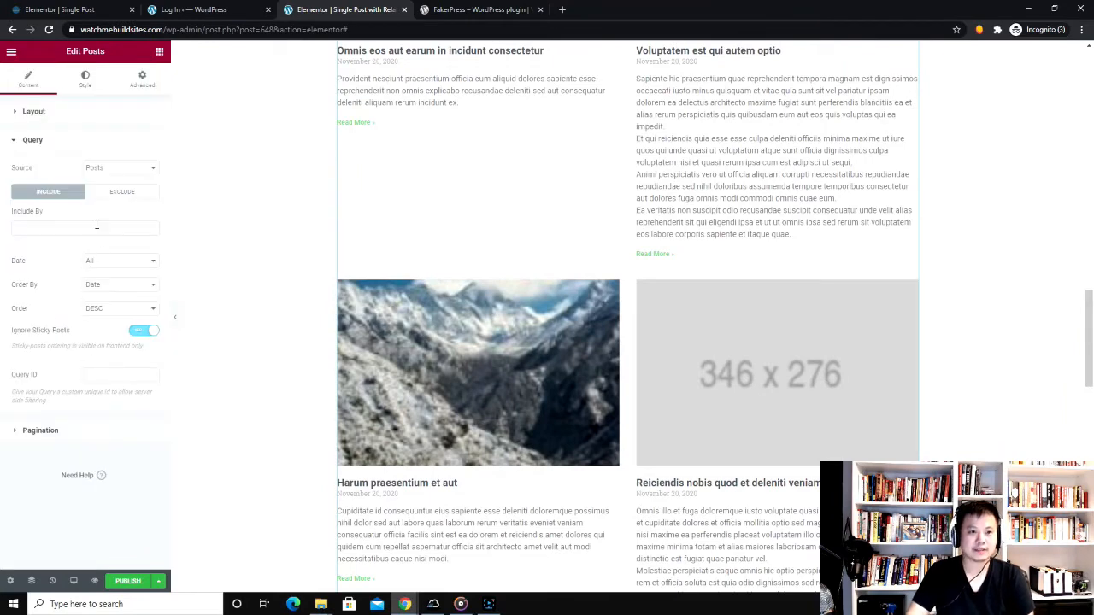
{"action": "left_click", "coordinate": [124, 175]}
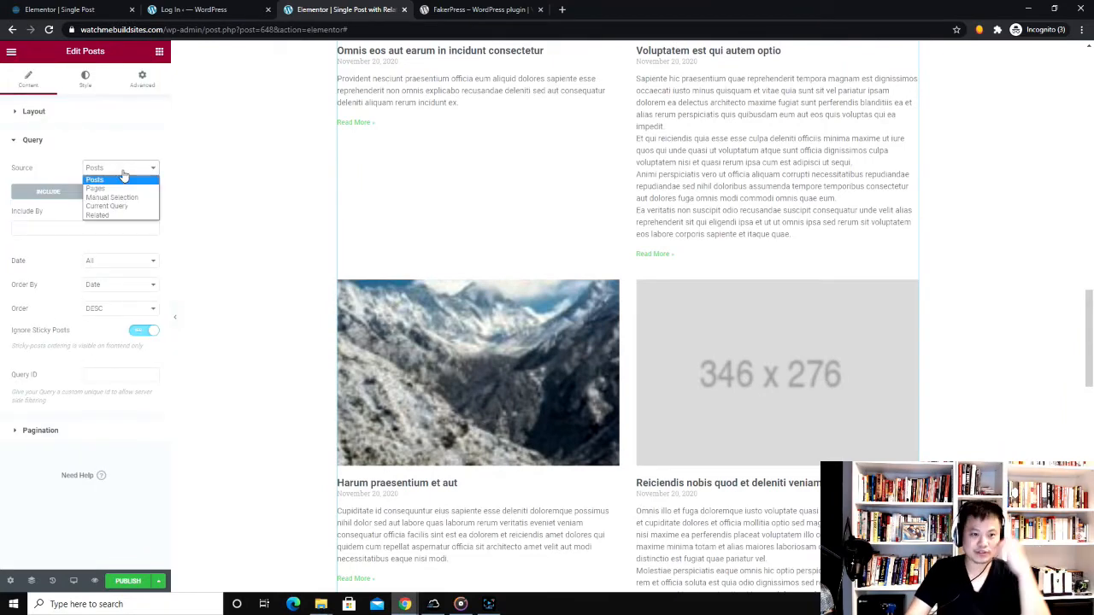
{"action": "left_click", "coordinate": [130, 221]}
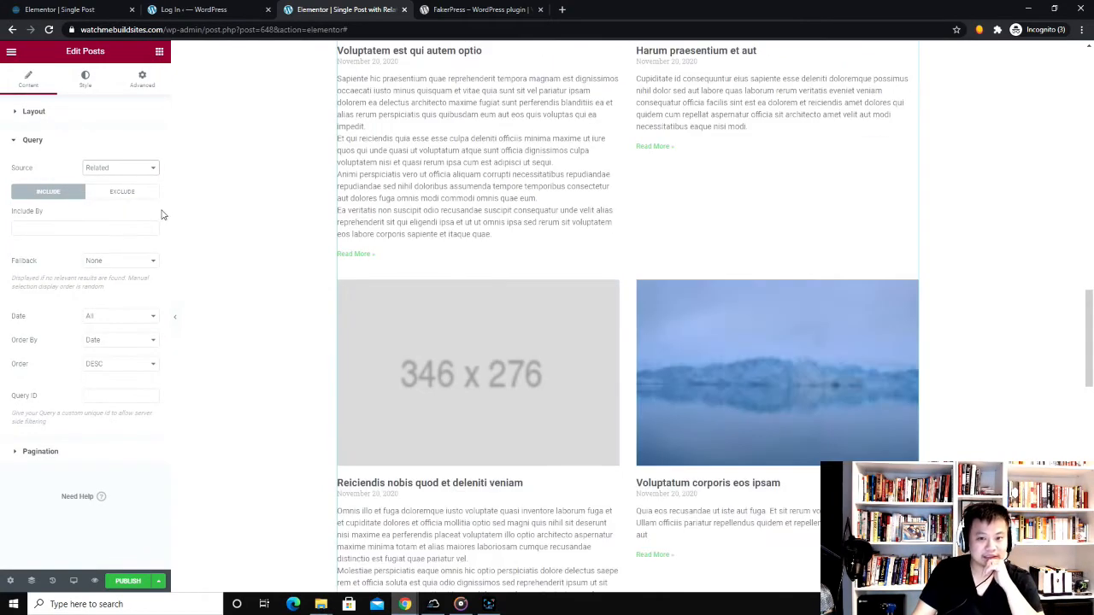
{"action": "scroll", "coordinate": [507, 251], "scroll_direction": "up", "scroll_amount": 5}
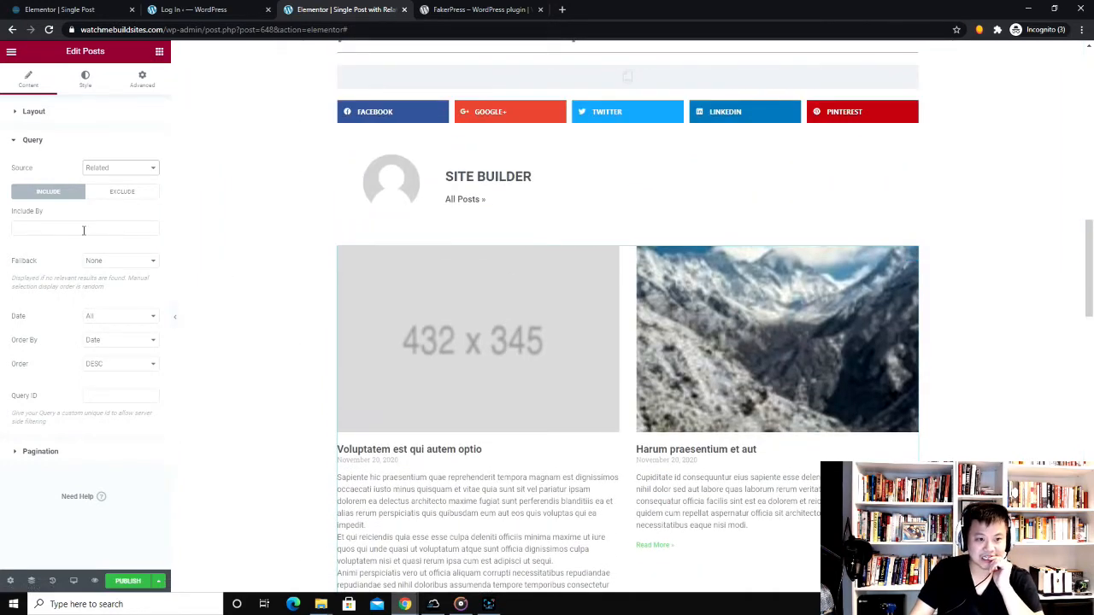
- Include the related posts by Term and choose Tags as the term
{"action": "left_click", "coordinate": [83, 229]}
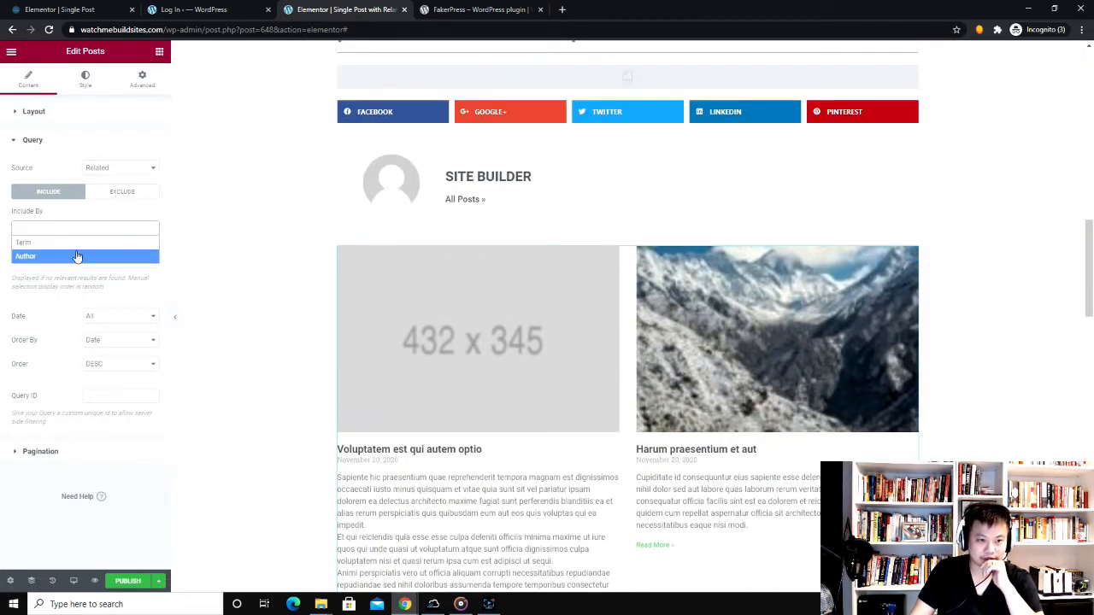
{"action": "left_click", "coordinate": [80, 243]}
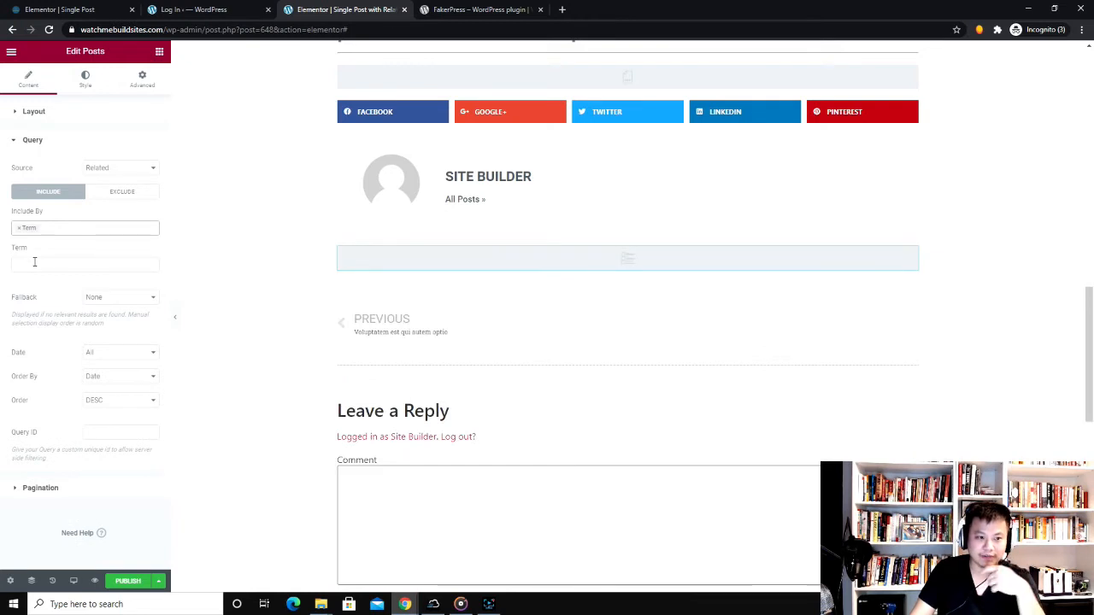
{"action": "left_click", "coordinate": [34, 262]}
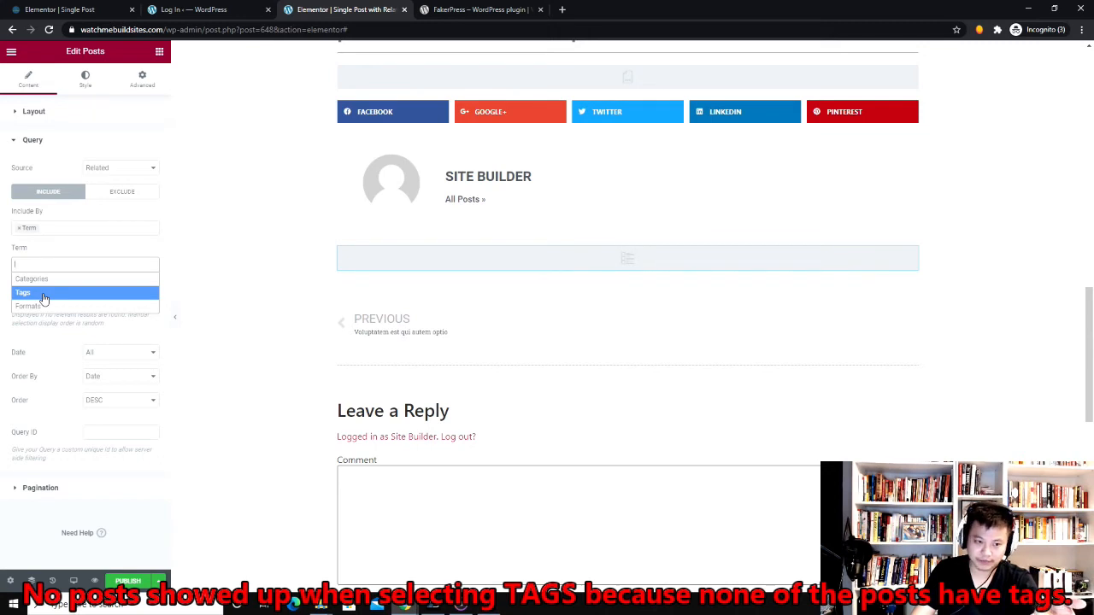
{"action": "left_click", "coordinate": [43, 293]}
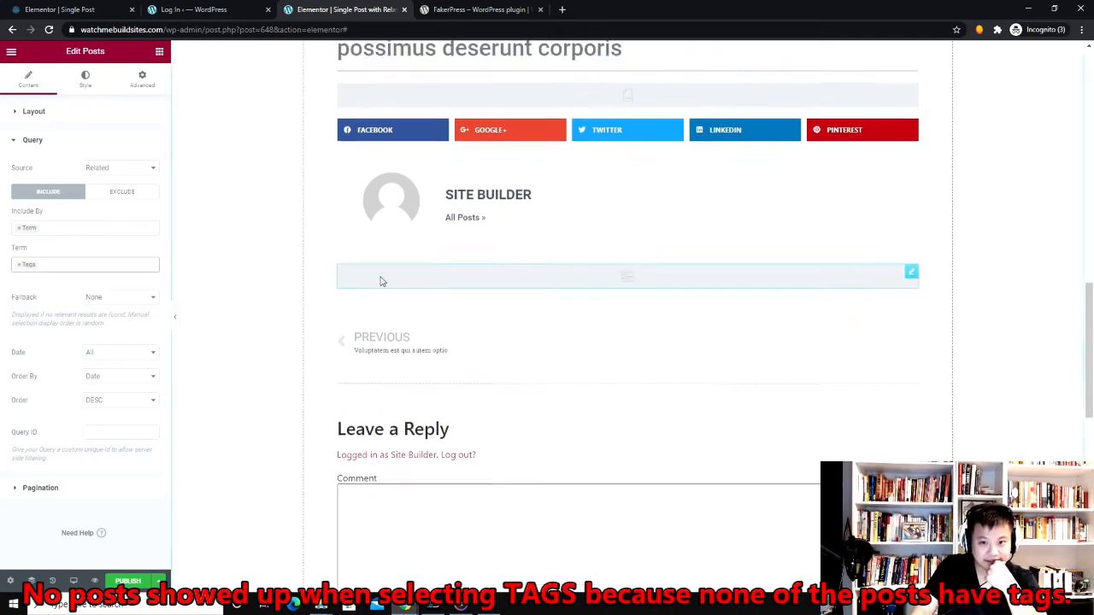
- Set the query's fallback to Recent Posts after trying Manual Selection, and check the listed posts in the layout
{"action": "left_click", "coordinate": [119, 297]}
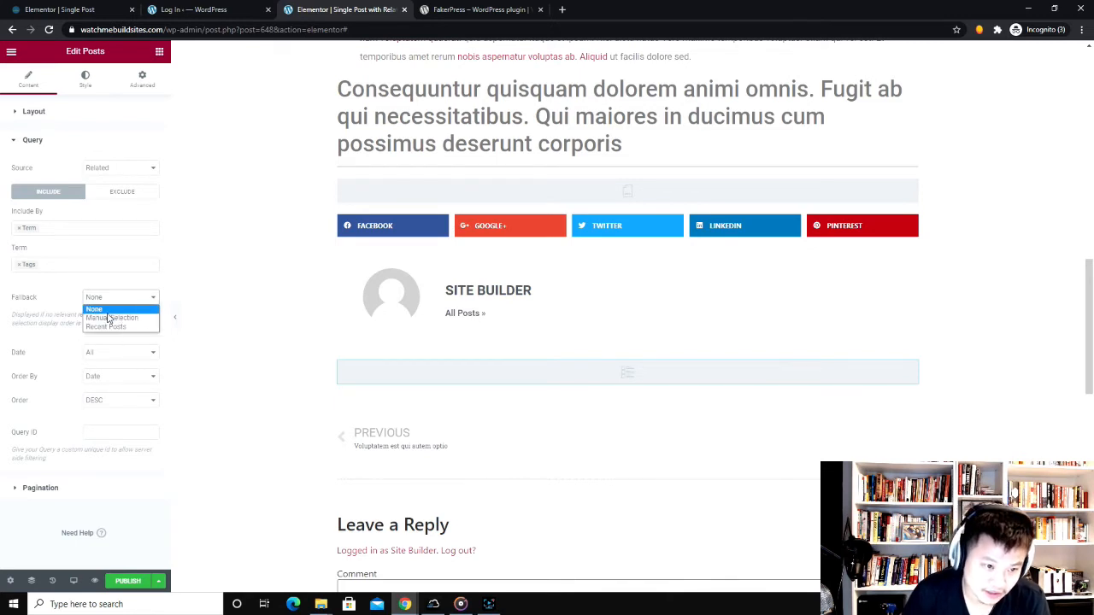
{"action": "left_click", "coordinate": [108, 318]}
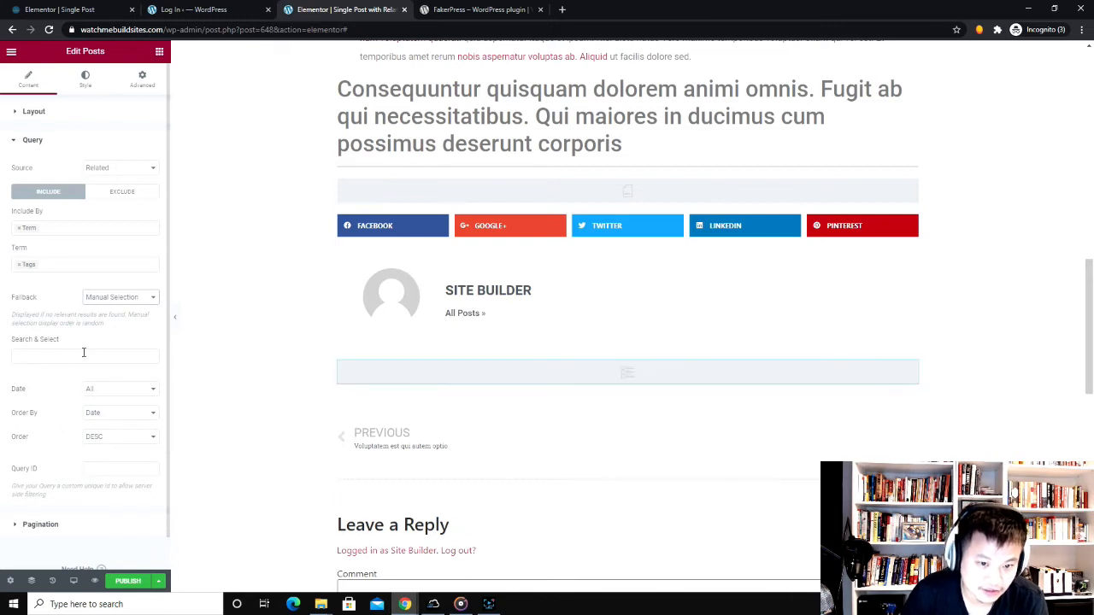
{"action": "left_click", "coordinate": [119, 299]}
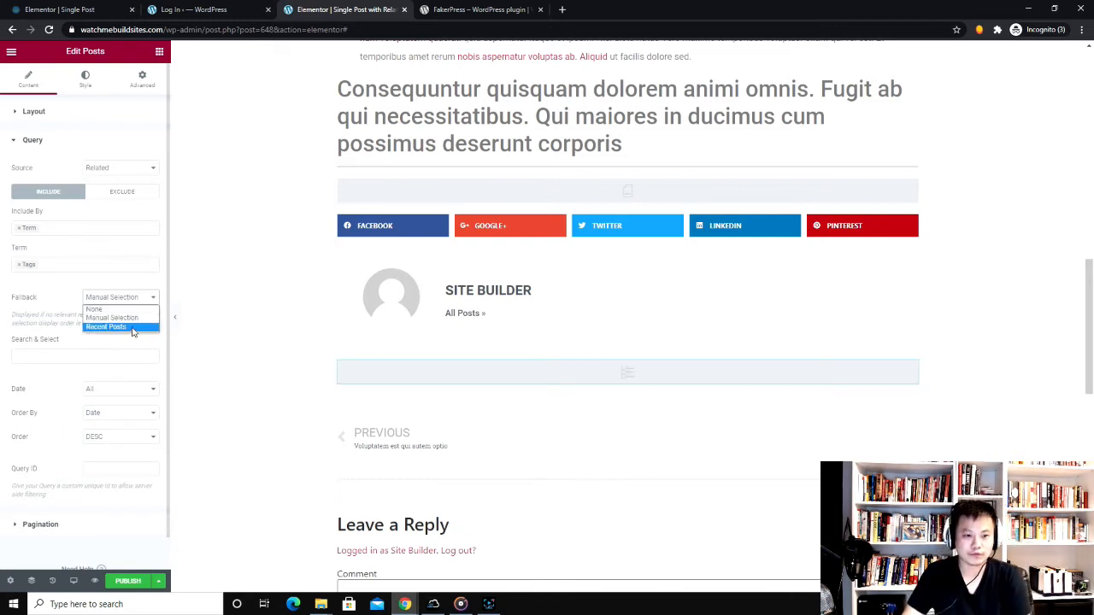
{"action": "left_click", "coordinate": [120, 328]}
{"action": "scroll", "coordinate": [453, 348], "scroll_direction": "down", "scroll_amount": 6}
{"action": "scroll", "coordinate": [452, 349], "scroll_direction": "down", "scroll_amount": 2}
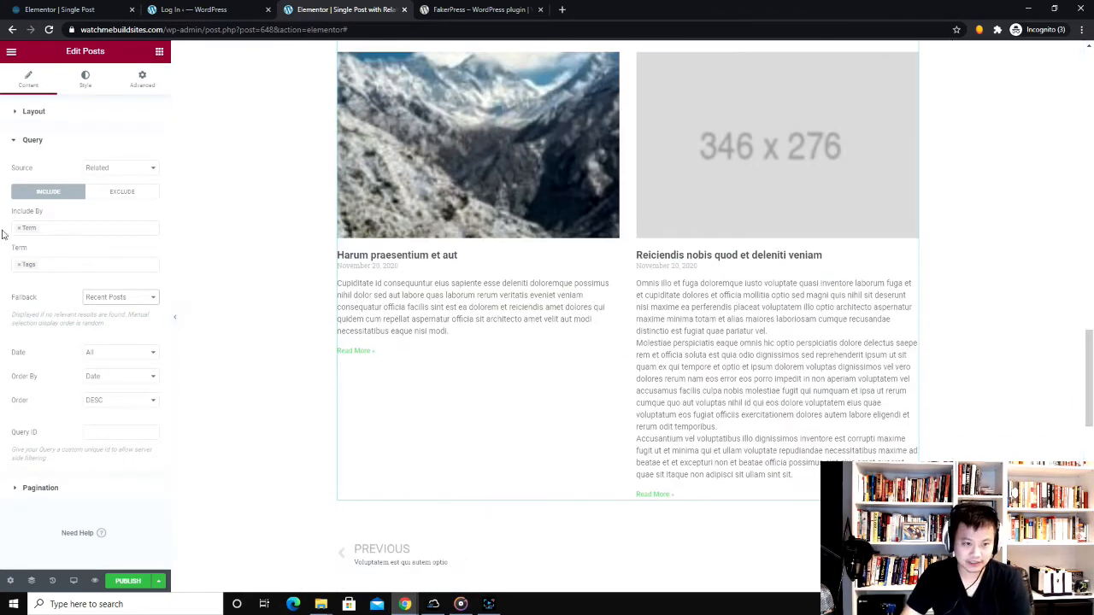
- Try limiting the query's date range to Past Year and return it to All
{"action": "left_click", "coordinate": [120, 352]}
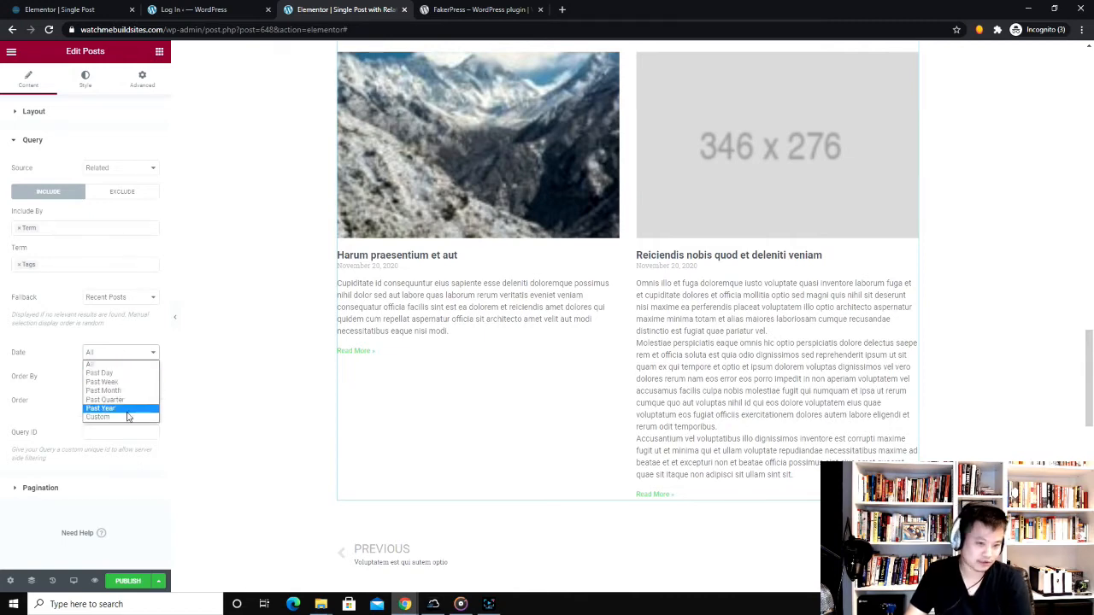
{"action": "left_click", "coordinate": [100, 409]}
{"action": "left_click", "coordinate": [121, 353]}
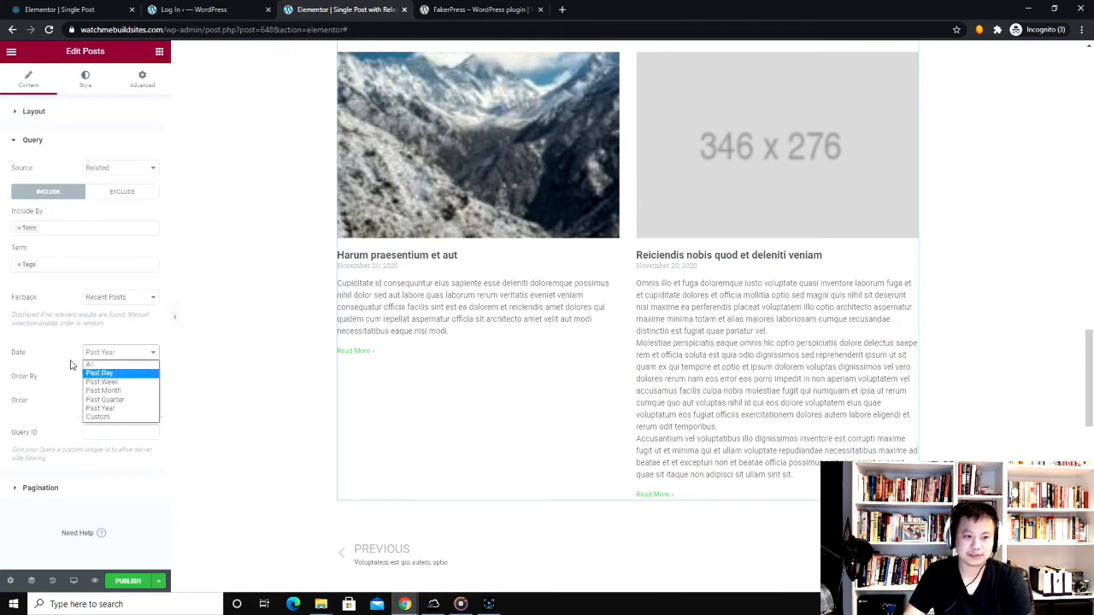
{"action": "left_click", "coordinate": [107, 365]}
- Look over the query's Order By and Order options, leaving them at Date and DESC
{"action": "left_click", "coordinate": [117, 376]}
{"action": "left_click", "coordinate": [110, 386]}
{"action": "left_click", "coordinate": [117, 401]}
{"action": "left_click", "coordinate": [117, 401]}
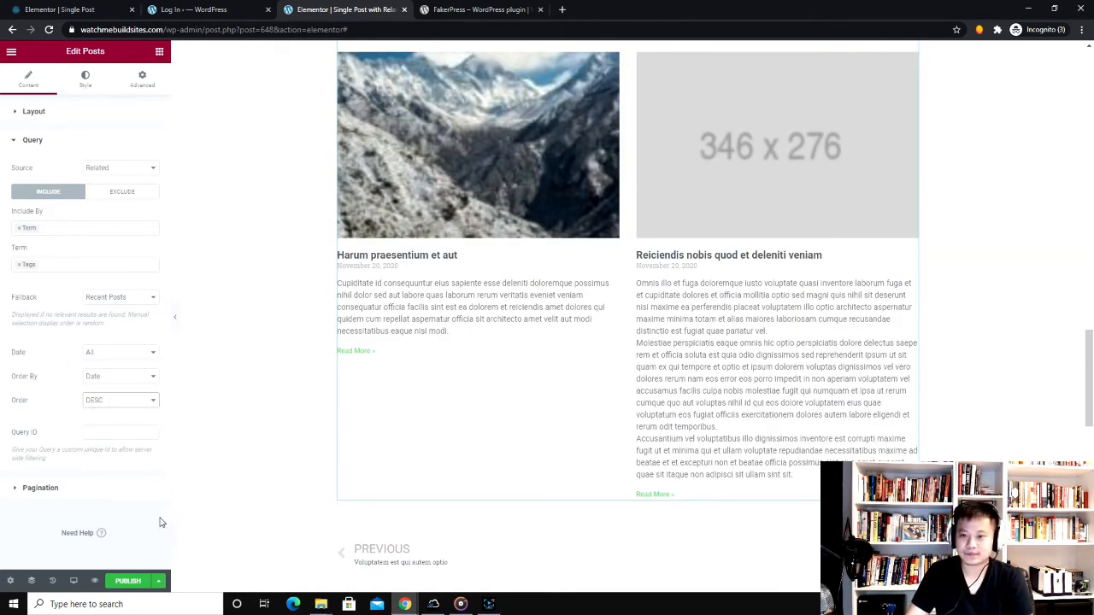
- Publish the template with a display condition that includes All Singular
{"action": "left_click", "coordinate": [115, 580]}
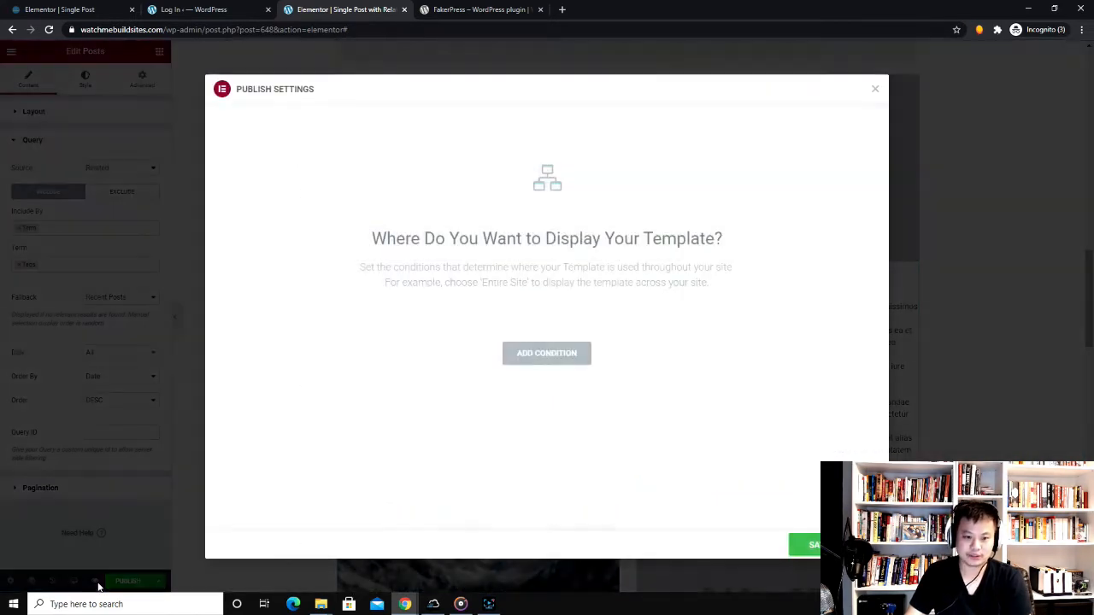
{"action": "left_click", "coordinate": [535, 362]}
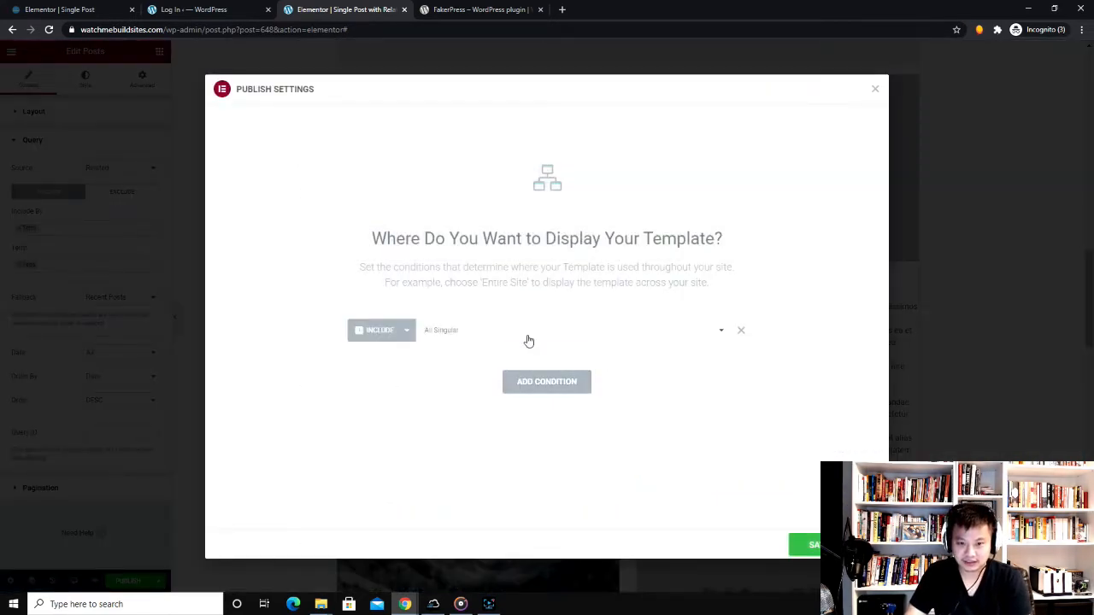
{"action": "left_click", "coordinate": [534, 332]}
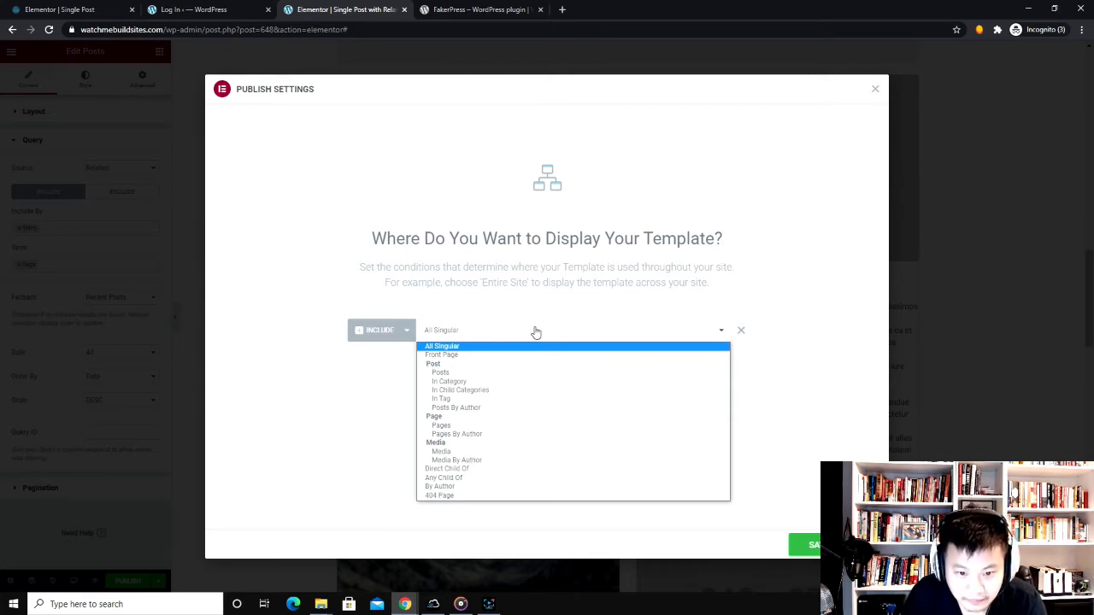
{"action": "left_click", "coordinate": [538, 329]}
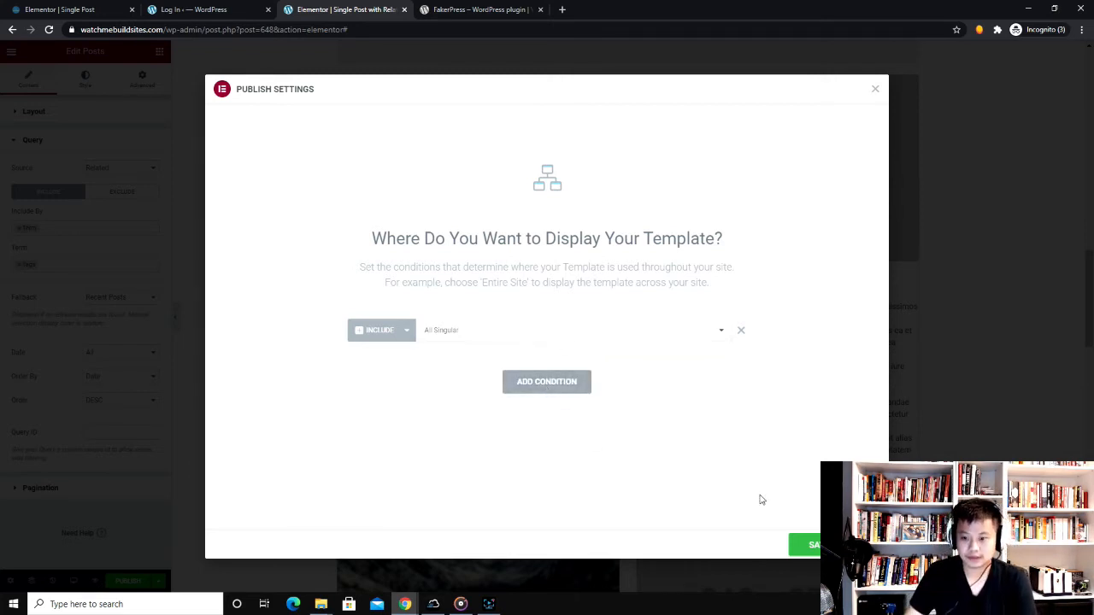
{"action": "left_click", "coordinate": [542, 384]}
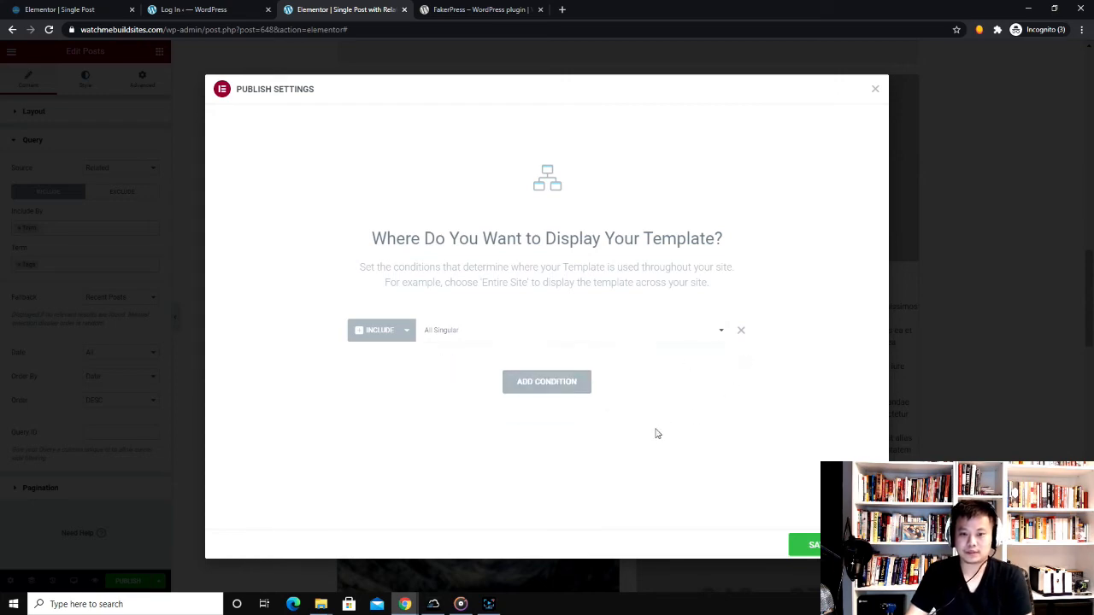
{"action": "left_click", "coordinate": [807, 544]}
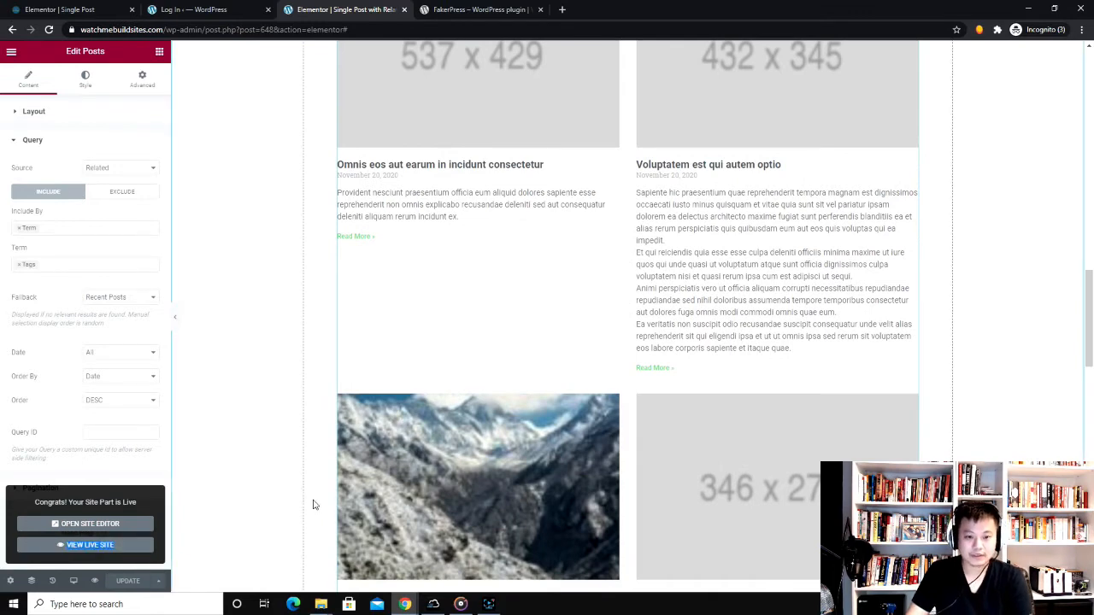
- View the published template on the live site and examine its title, post content and share links
{"action": "scroll", "coordinate": [293, 451], "scroll_direction": "up", "scroll_amount": 15}
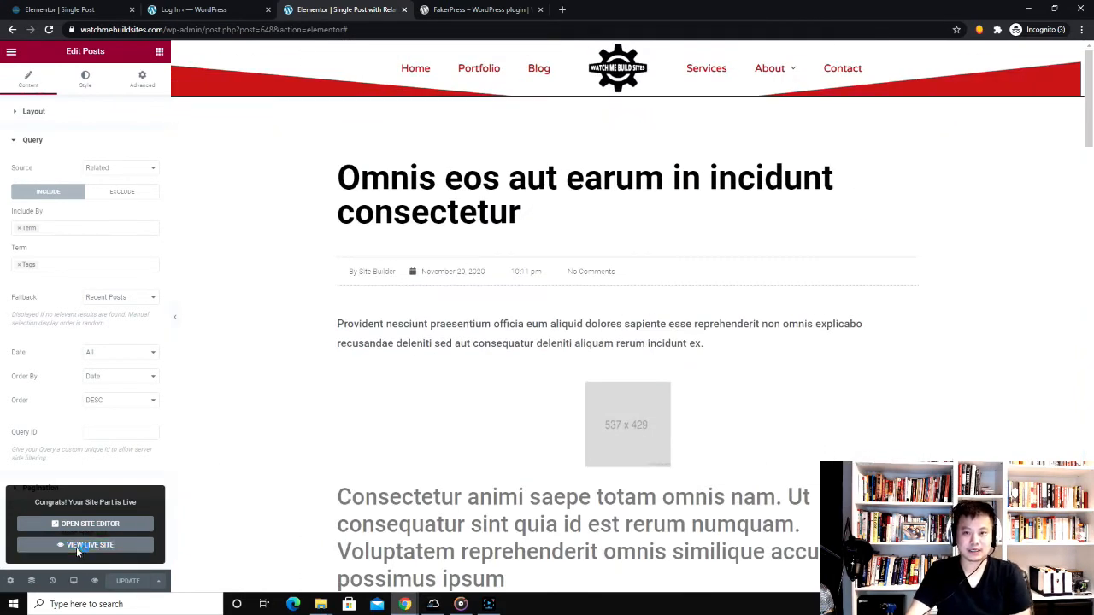
{"action": "left_click", "coordinate": [76, 545]}
{"action": "scroll", "coordinate": [359, 162], "scroll_direction": "down", "scroll_amount": 20}
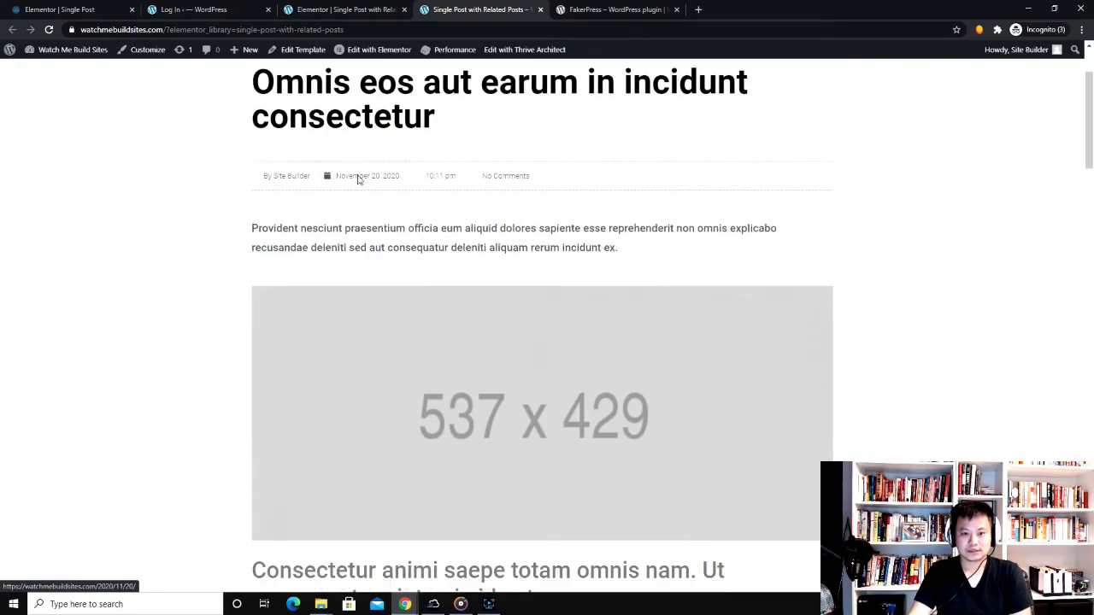
{"action": "scroll", "coordinate": [359, 224], "scroll_direction": "up", "scroll_amount": 10}
{"action": "scroll", "coordinate": [359, 280], "scroll_direction": "up", "scroll_amount": 8}
{"action": "scroll", "coordinate": [371, 310], "scroll_direction": "down", "scroll_amount": 4}
{"action": "scroll", "coordinate": [442, 325], "scroll_direction": "down", "scroll_amount": 5}
{"action": "scroll", "coordinate": [416, 382], "scroll_direction": "up", "scroll_amount": 15}
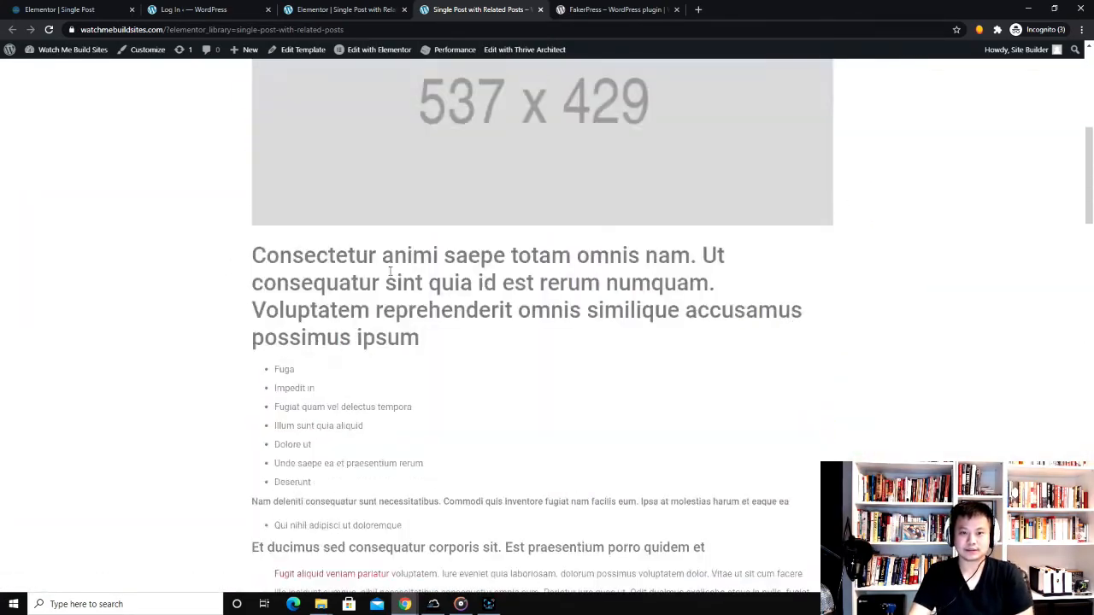
{"action": "scroll", "coordinate": [599, 348], "scroll_direction": "down", "scroll_amount": 6}
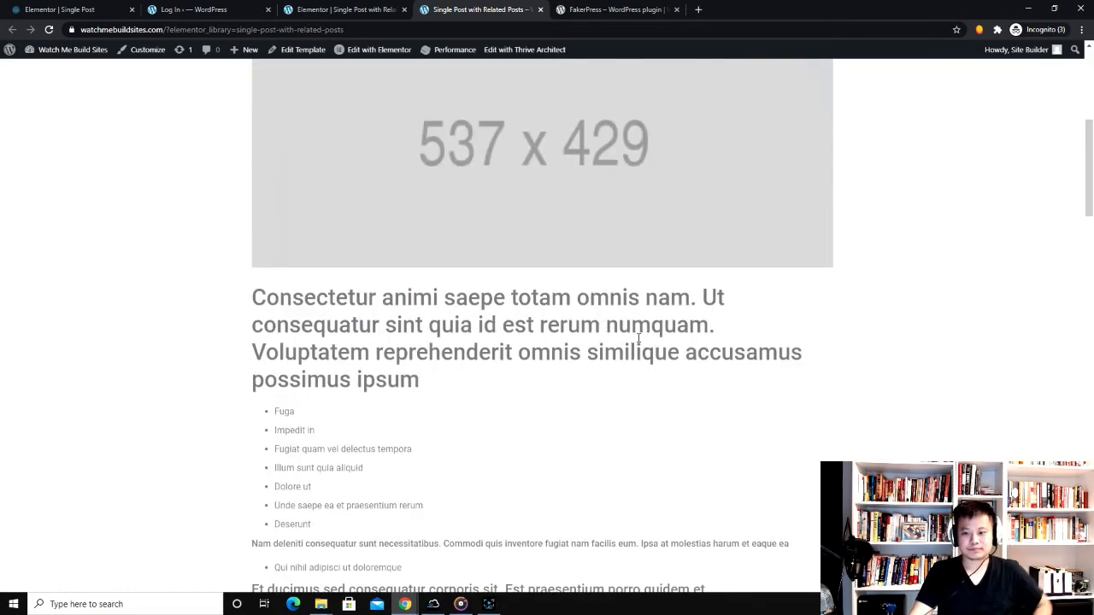
{"action": "scroll", "coordinate": [534, 387], "scroll_direction": "down", "scroll_amount": 5}
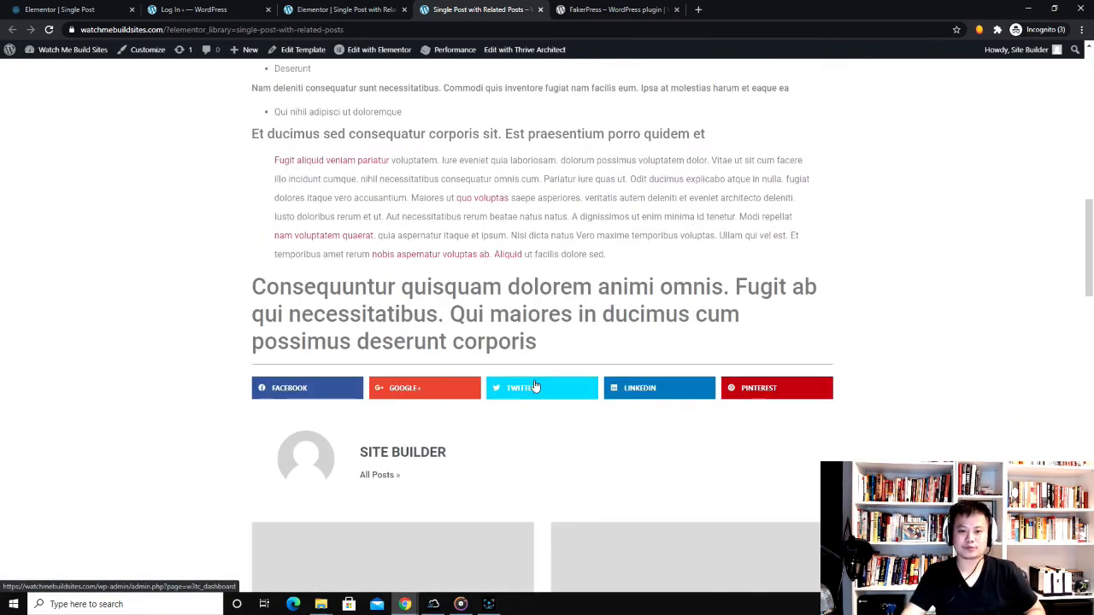
- Examine the related posts grid below the author box on the live page, along with the content above it
{"action": "scroll", "coordinate": [640, 462], "scroll_direction": "down", "scroll_amount": 5}
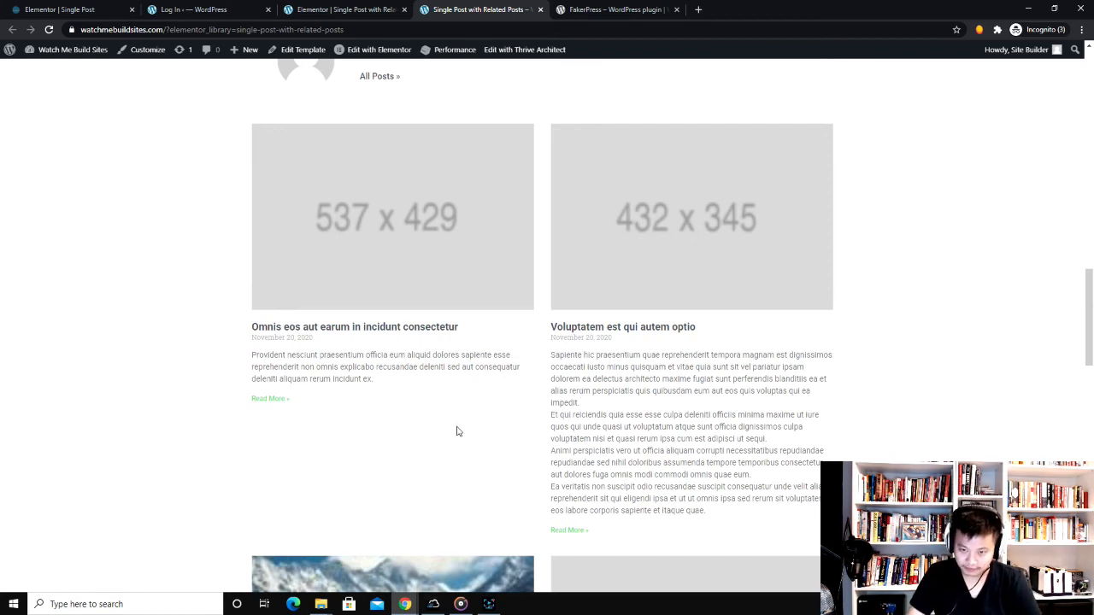
{"action": "scroll", "coordinate": [221, 397], "scroll_direction": "down", "scroll_amount": 5}
{"action": "scroll", "coordinate": [224, 395], "scroll_direction": "up", "scroll_amount": 9}
{"action": "scroll", "coordinate": [234, 392], "scroll_direction": "down", "scroll_amount": 15}
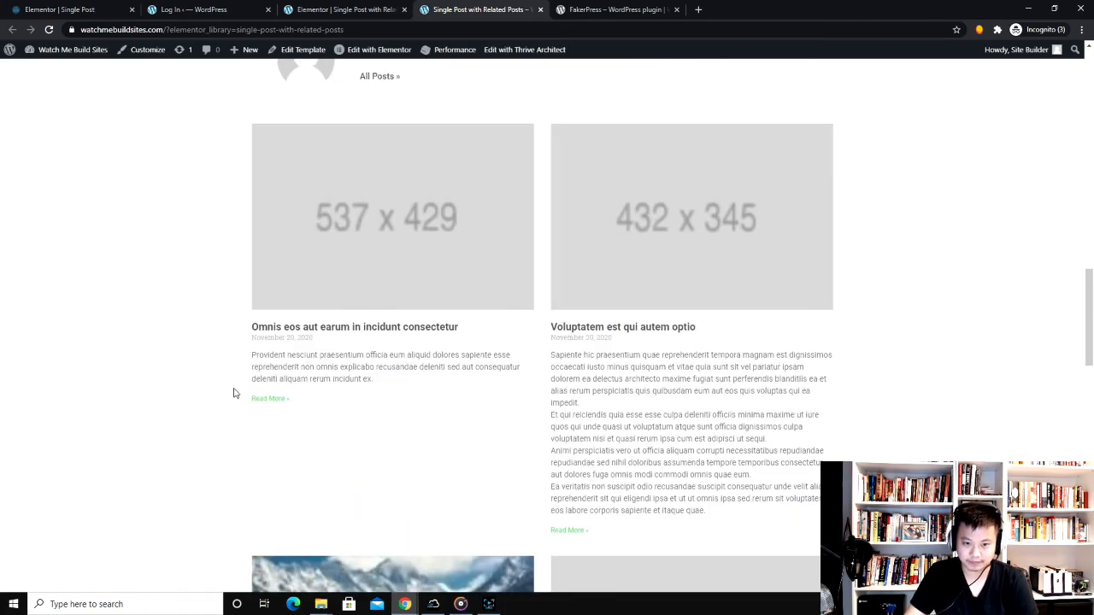
{"action": "scroll", "coordinate": [239, 397], "scroll_direction": "up", "scroll_amount": 12}
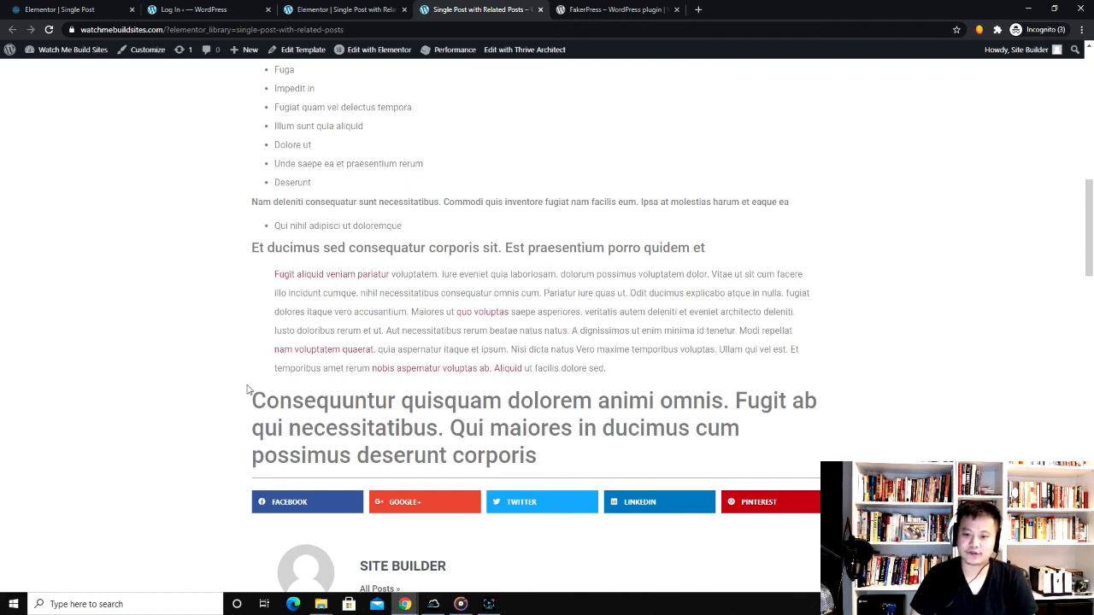
{"action": "scroll", "coordinate": [771, 276], "scroll_direction": "up", "scroll_amount": 9}
{"action": "scroll", "coordinate": [445, 295], "scroll_direction": "down", "scroll_amount": 4}
{"action": "scroll", "coordinate": [421, 338], "scroll_direction": "down", "scroll_amount": 10}
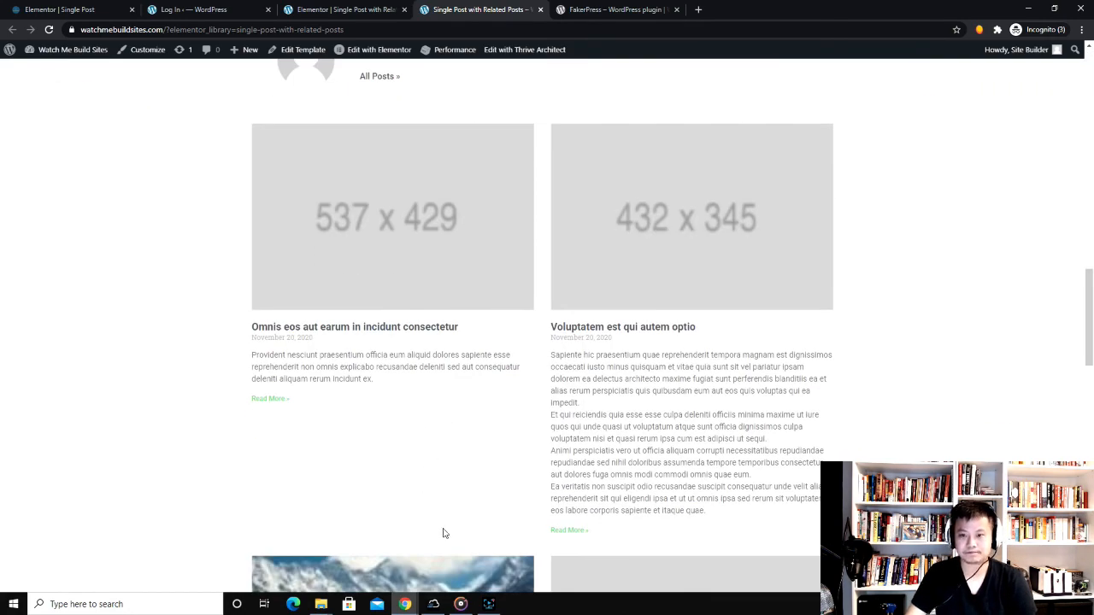
{"action": "left_click", "coordinate": [488, 604]}
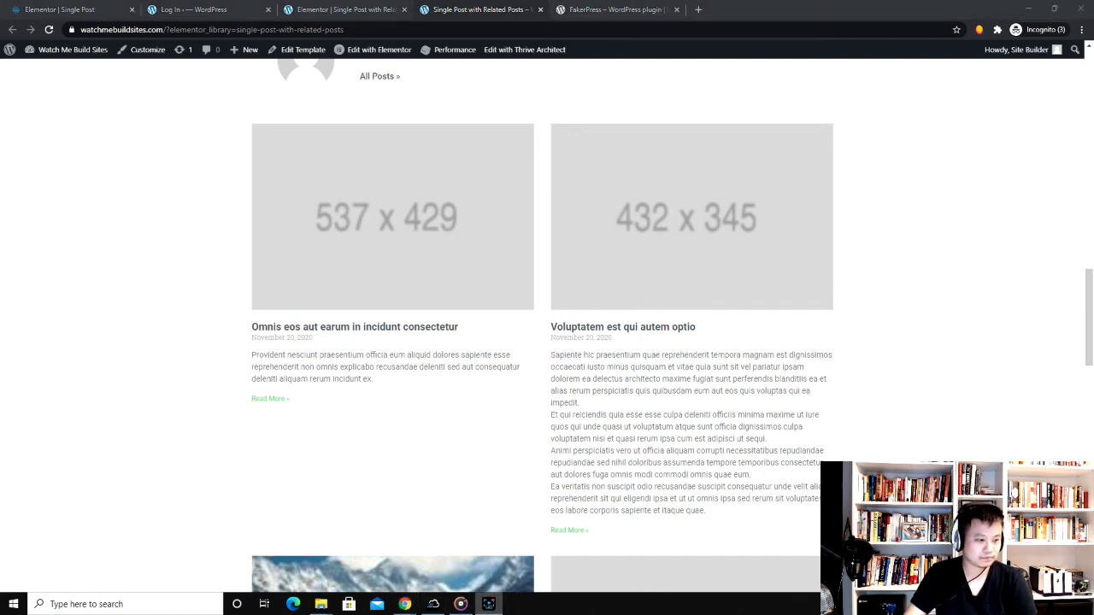